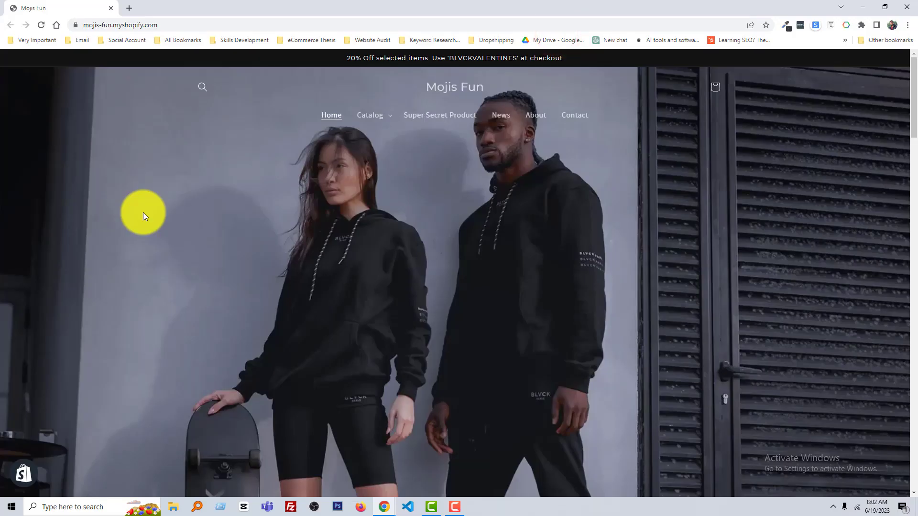
- Scroll the Mojis Fun home page past Just Dropped down to the Image banner section
scroll(142, 212, down, 10)
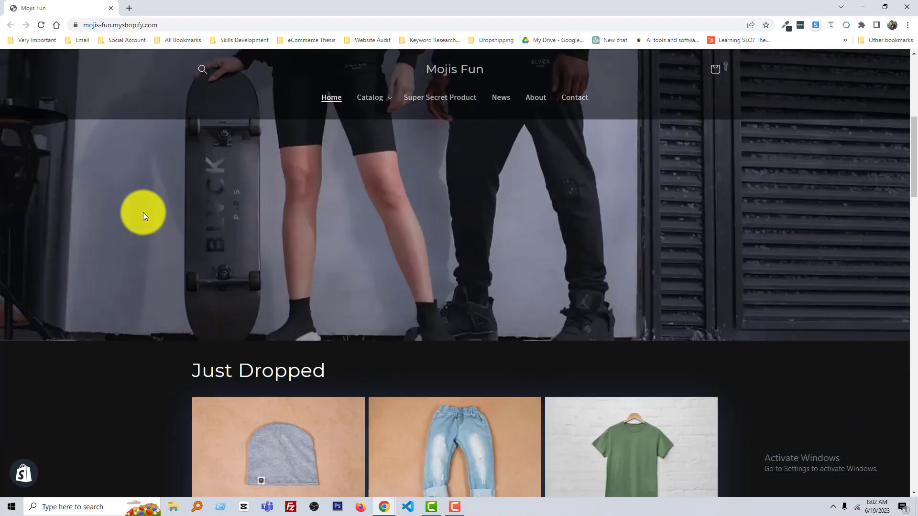
scroll(142, 212, down, 5)
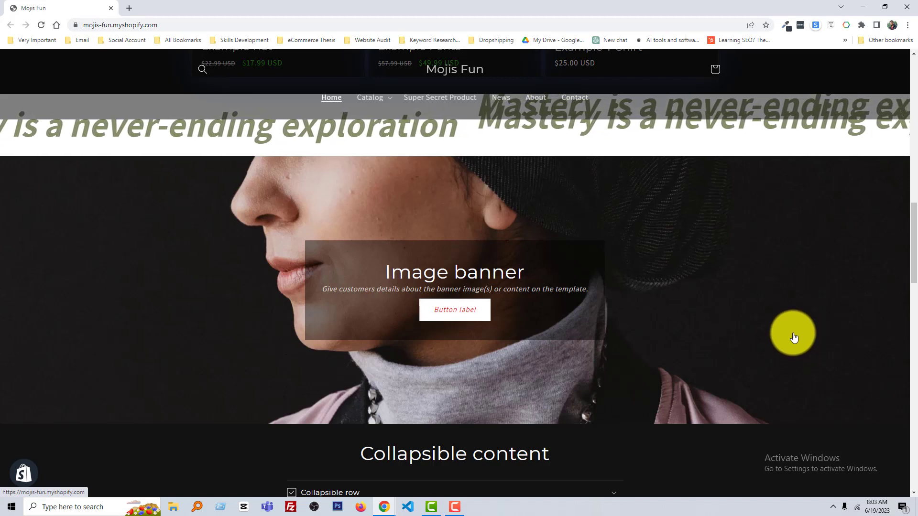
- Load ecommercethesis.com in a new tab and scroll down to its Latest Post list
click(129, 7)
text(ec)
key(Return)
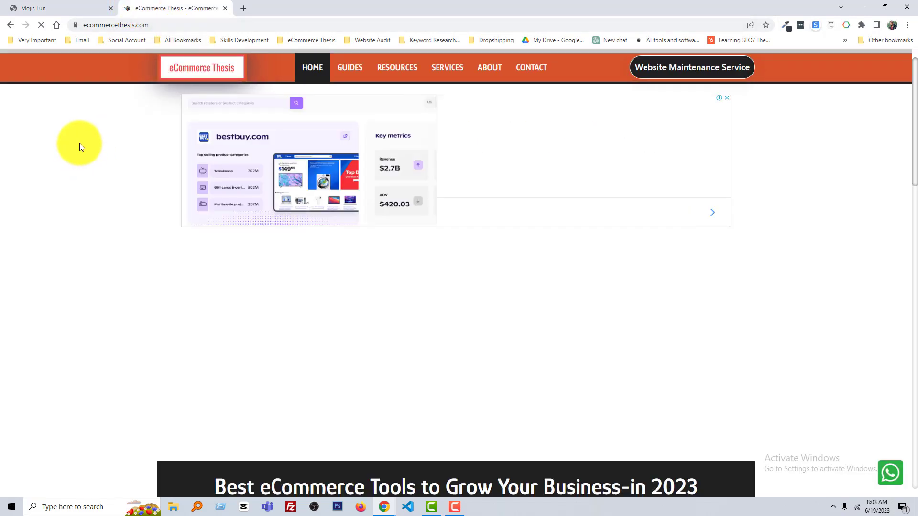
scroll(96, 144, down, 8)
scroll(96, 144, down, 4)
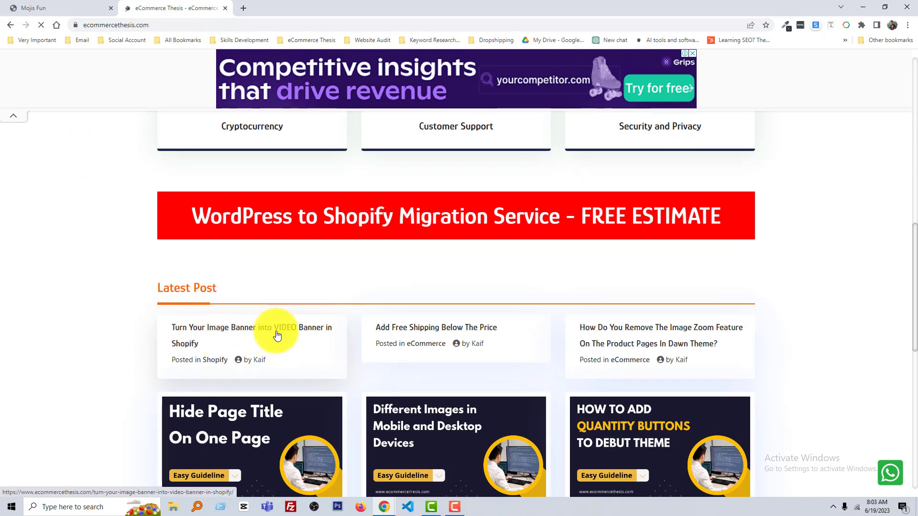
- Open the video banner tutorial post, dismiss its advertisement, and skim through the banner code
click(319, 330)
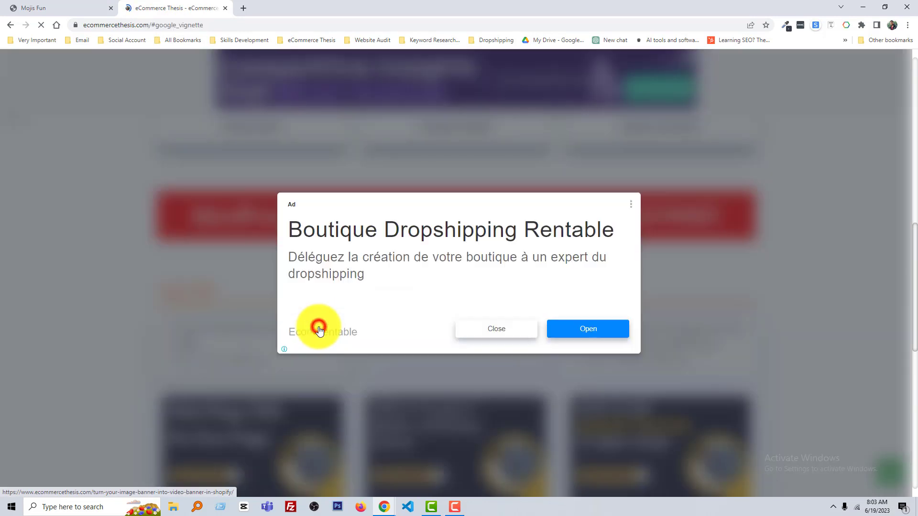
click(477, 328)
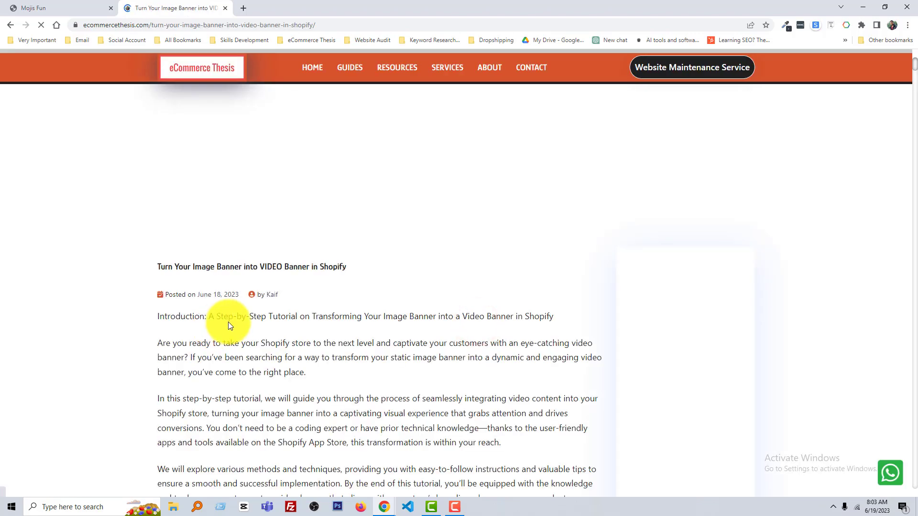
scroll(228, 322, down, 20)
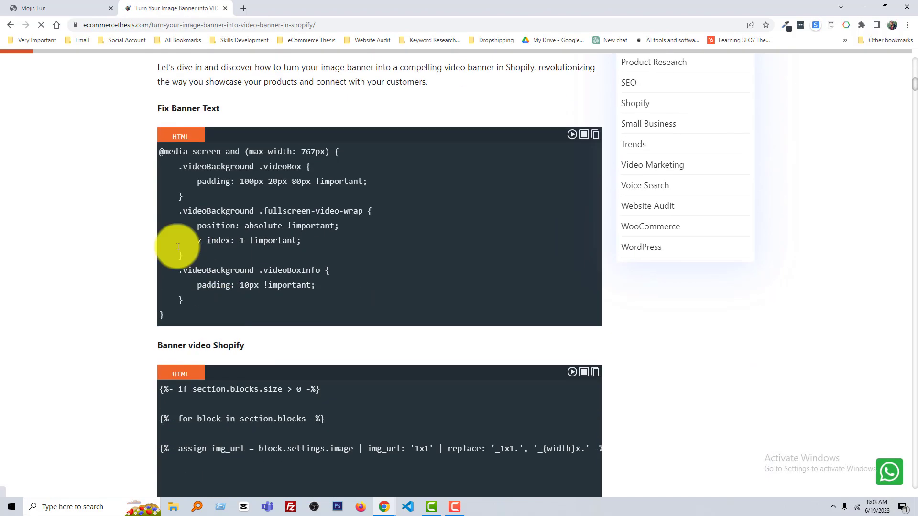
scroll(176, 209, down, 9)
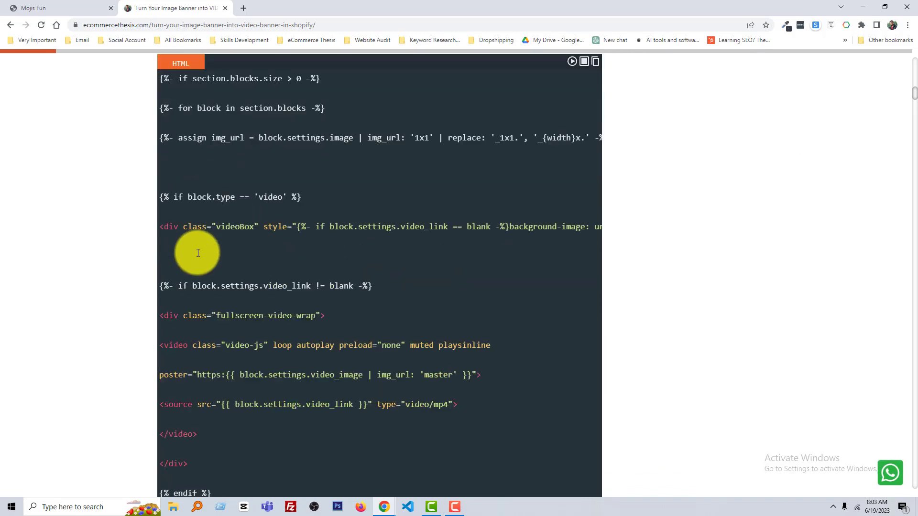
scroll(210, 263, down, 15)
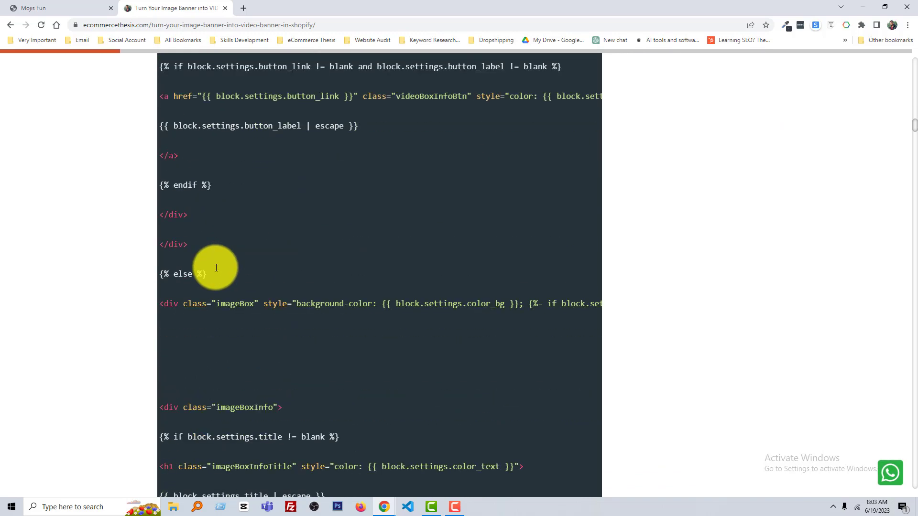
scroll(215, 266, up, 7)
scroll(256, 308, up, 5)
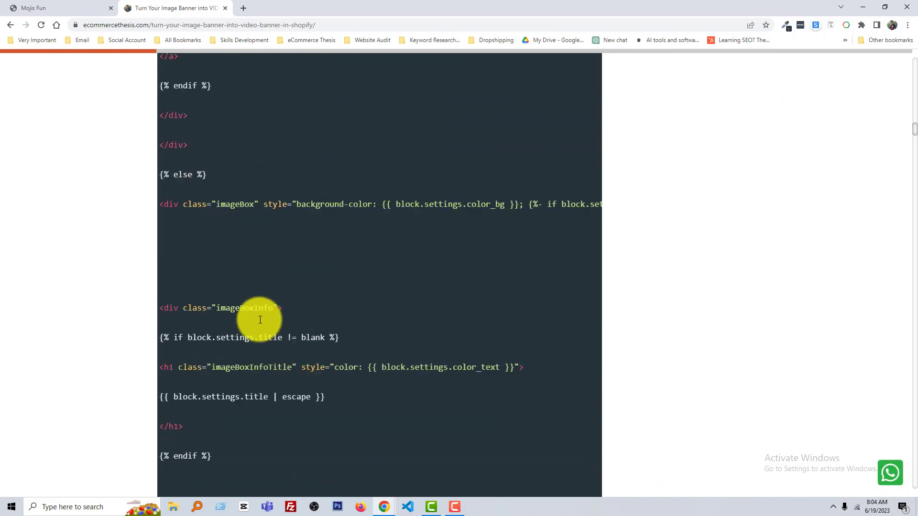
scroll(260, 319, up, 15)
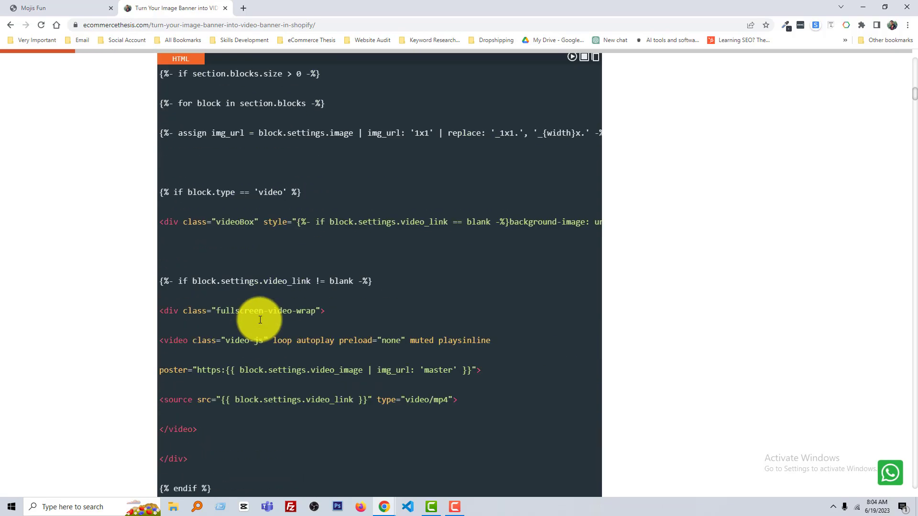
scroll(219, 233, up, 10)
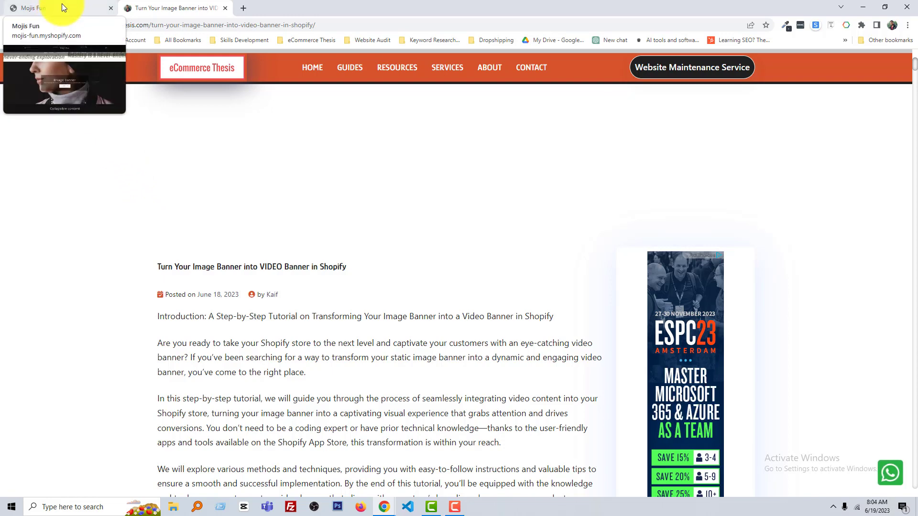
- In Shopify admin go to Online Store > Themes and open the Dawn theme's actions menu for Edit code
mouse_move(382, 506)
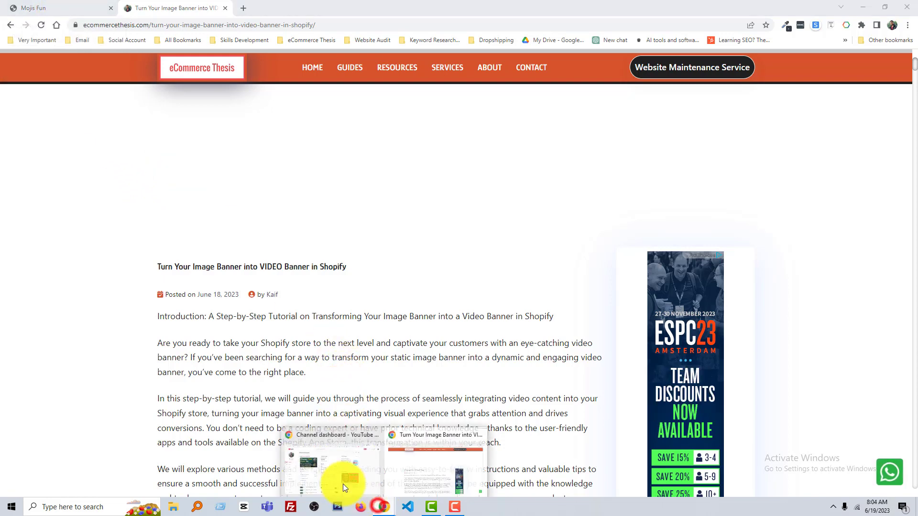
click(330, 473)
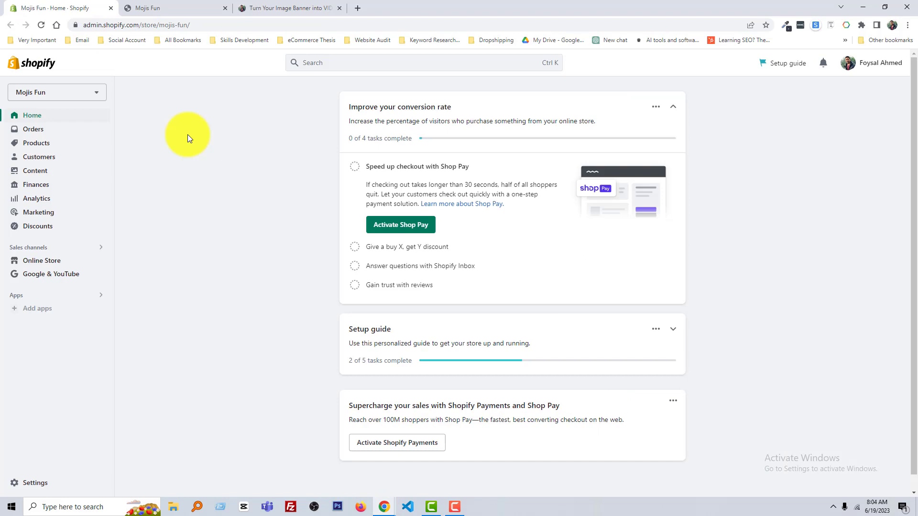
click(75, 262)
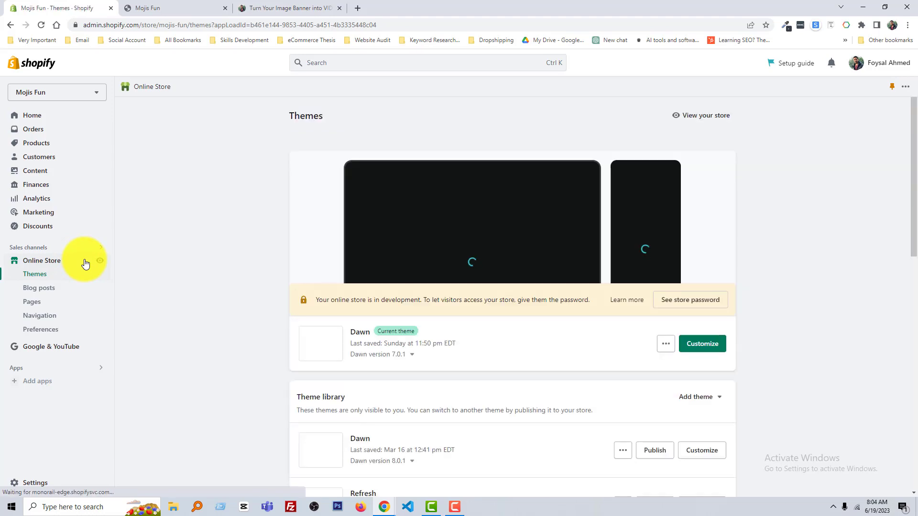
click(666, 345)
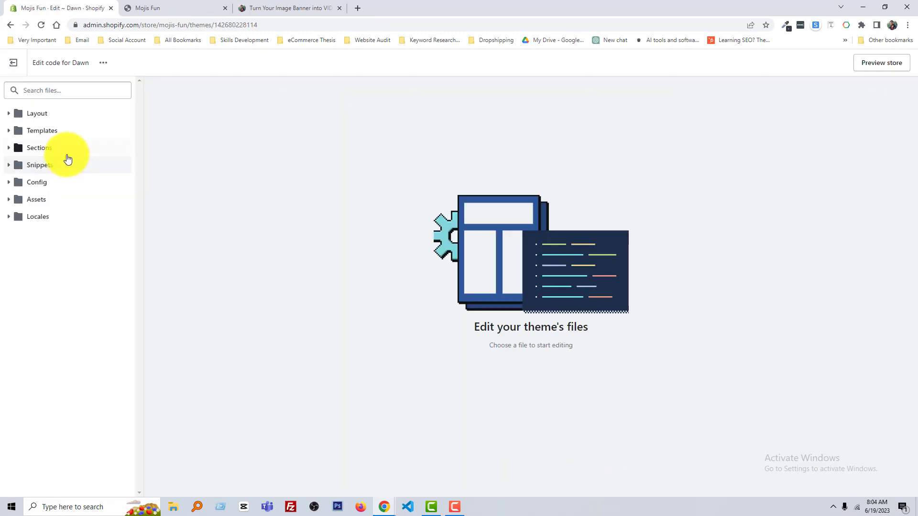
- Expand the Sections folder and start adding a new section file
click(10, 149)
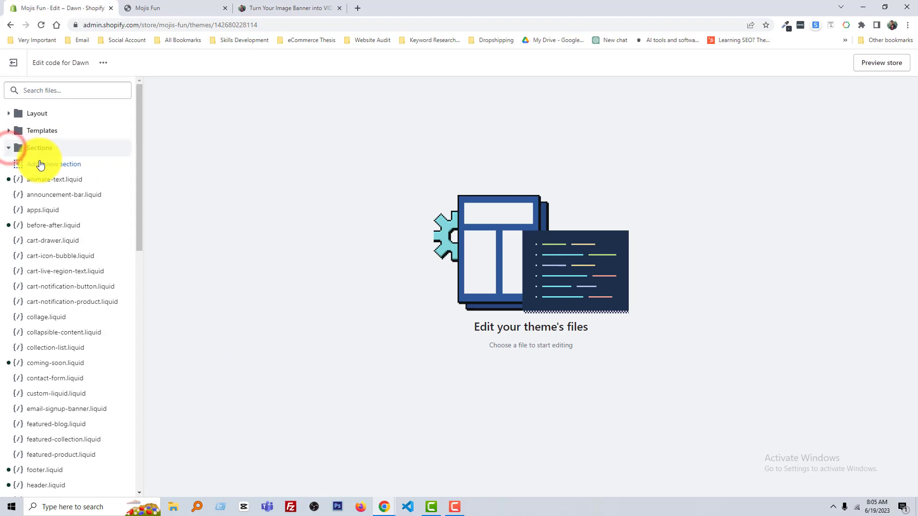
click(80, 168)
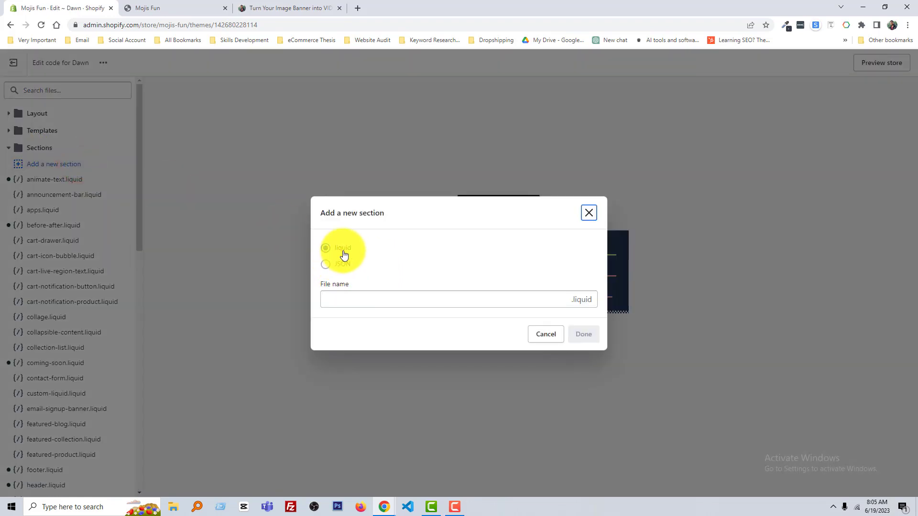
click(362, 298)
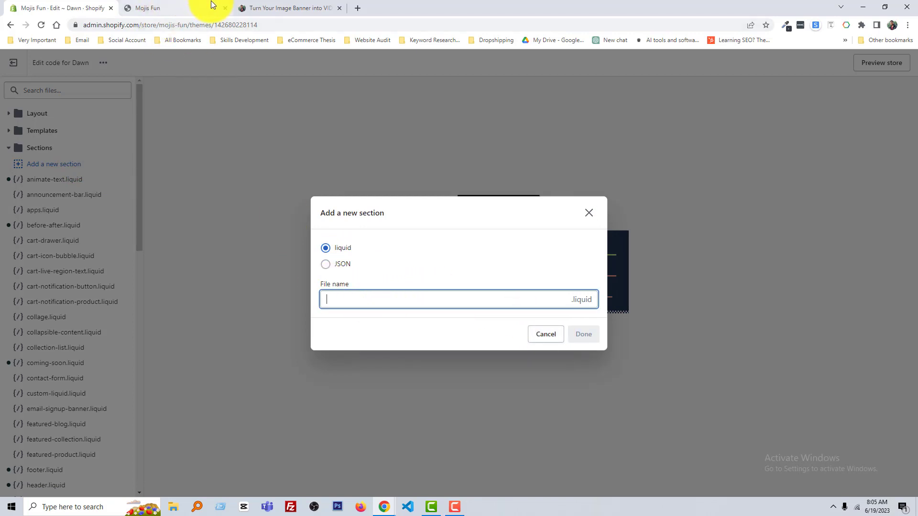
- Copy the words 'Banner video' from the tutorial article's heading
click(293, 9)
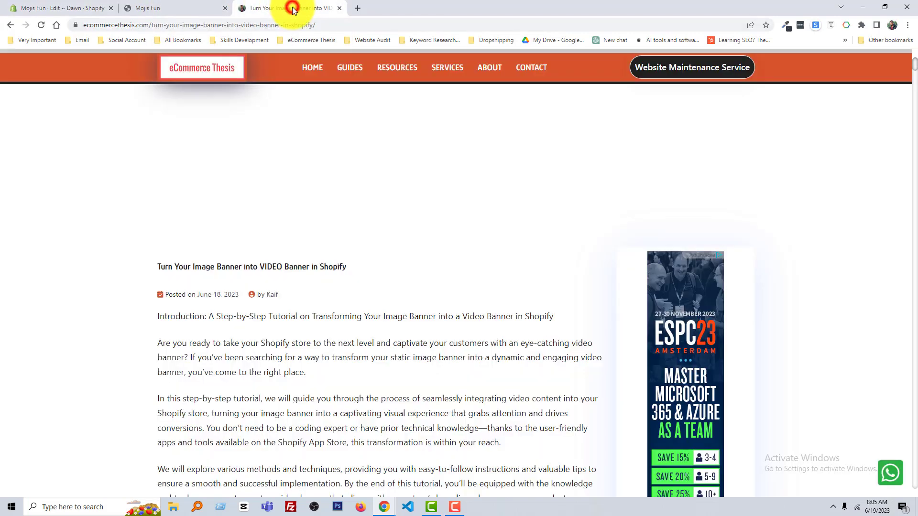
scroll(266, 267, down, 15)
scroll(266, 272, down, 3)
scroll(262, 266, up, 1)
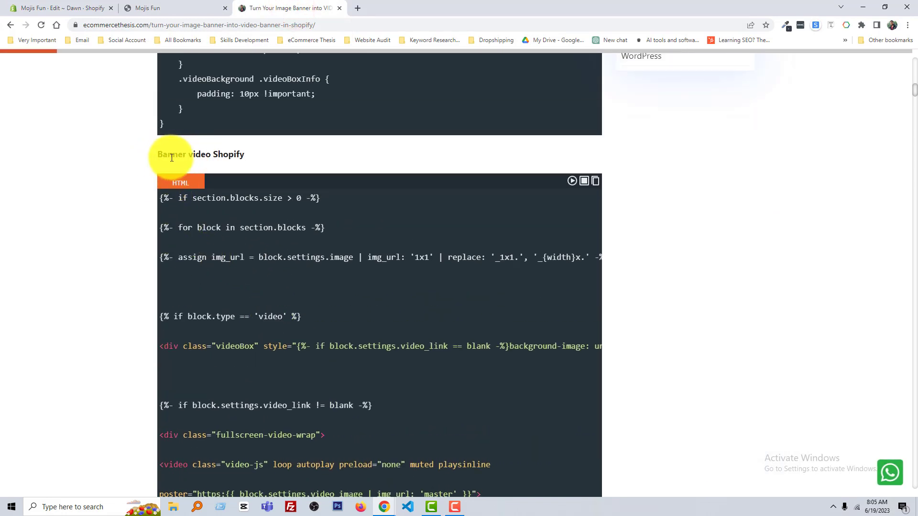
drag(159, 157, 212, 158)
right_click(214, 159)
click(215, 165)
- Paste the name, edit it to 'banner-video', and create the section file
click(65, 8)
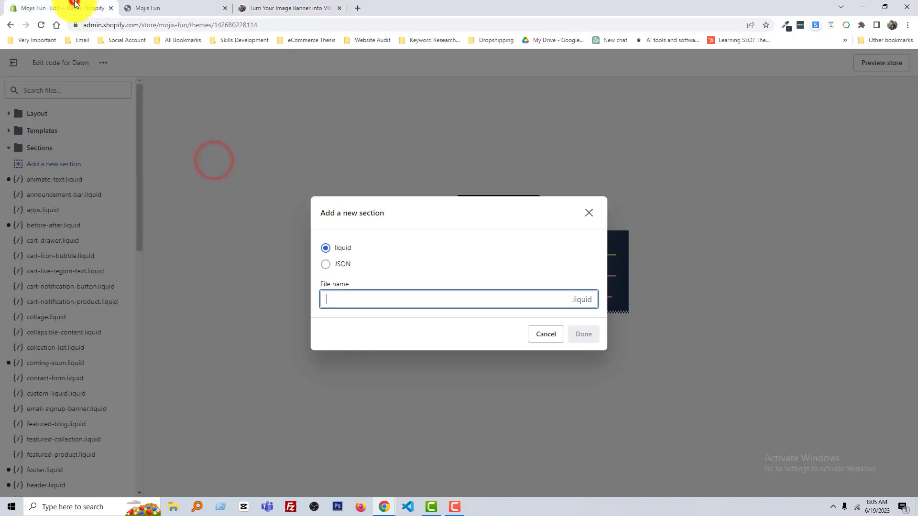
key(ctrl+v)
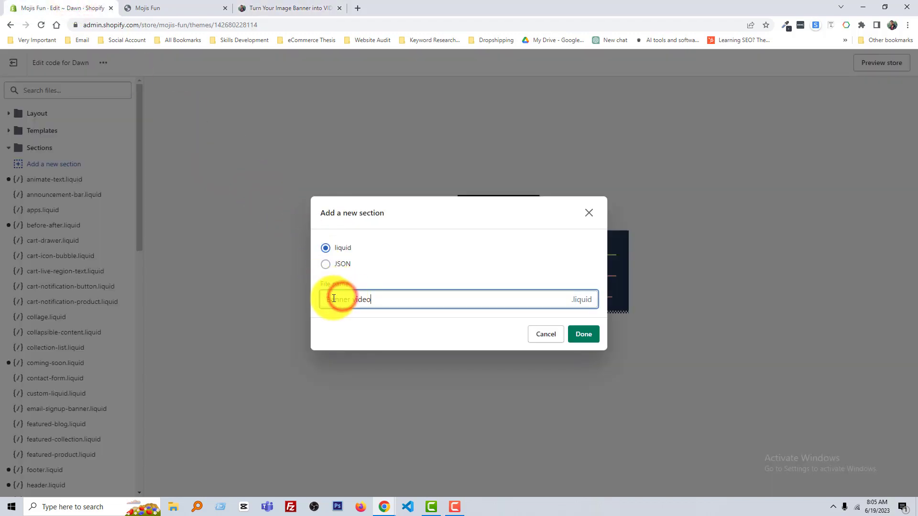
drag(329, 299, 324, 301)
text(b)
click(353, 300)
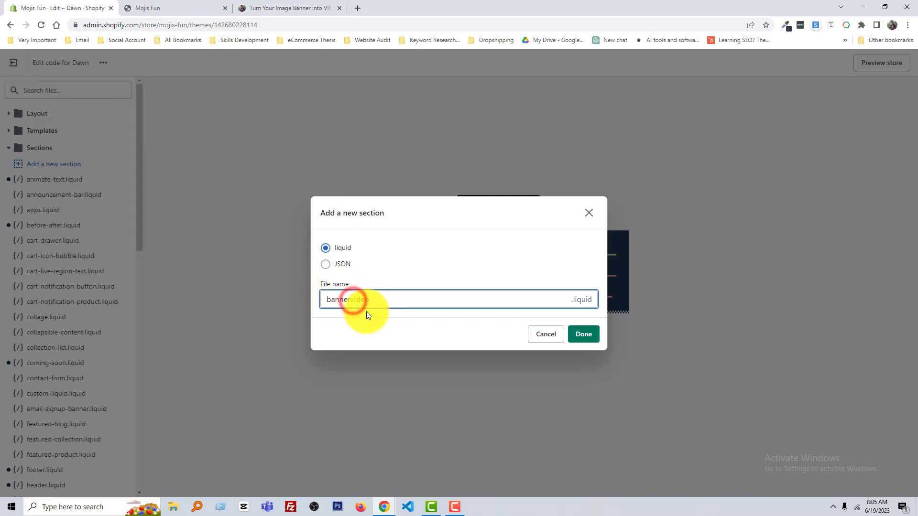
key(BackSpace)
text(-)
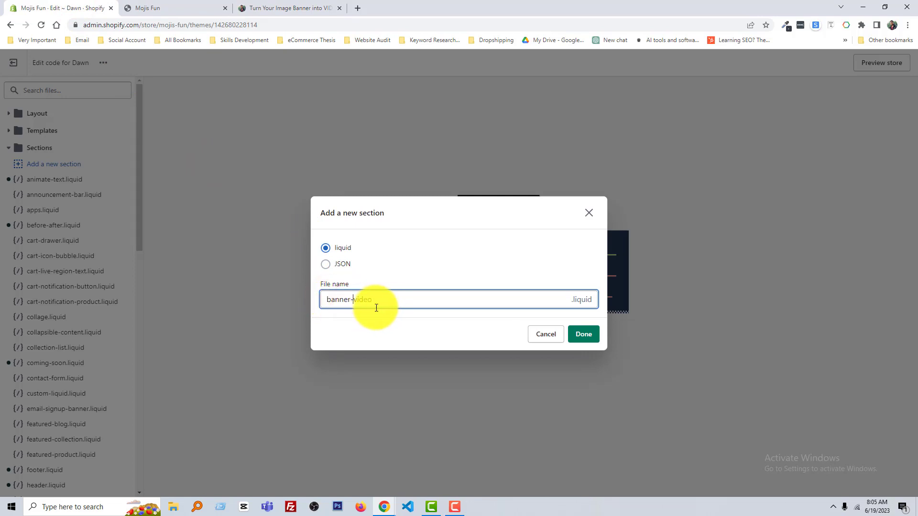
click(583, 337)
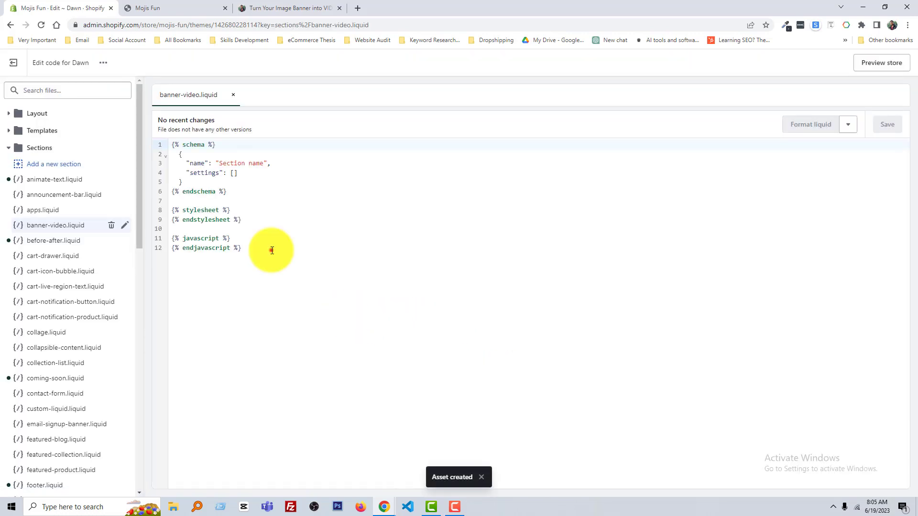
- Delete all the default starter code from banner-video.liquid
click(272, 250)
drag(271, 250, 164, 148)
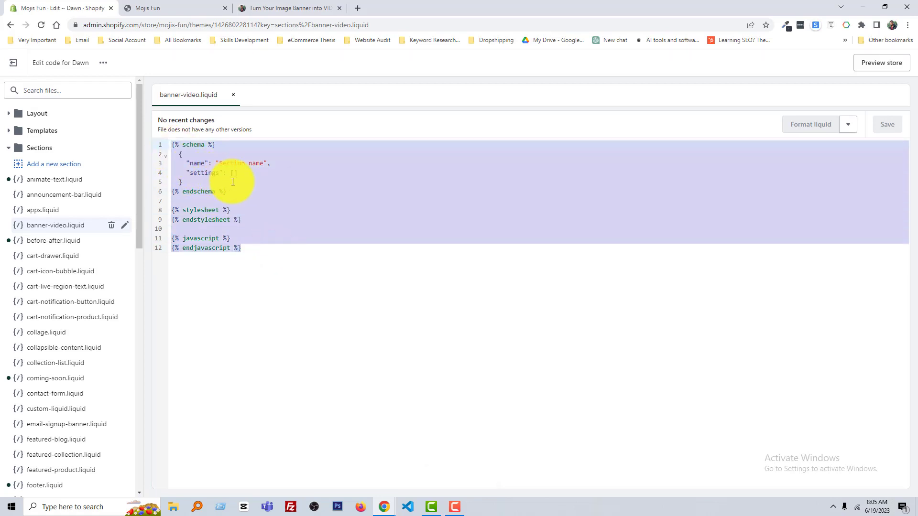
key(BackSpace)
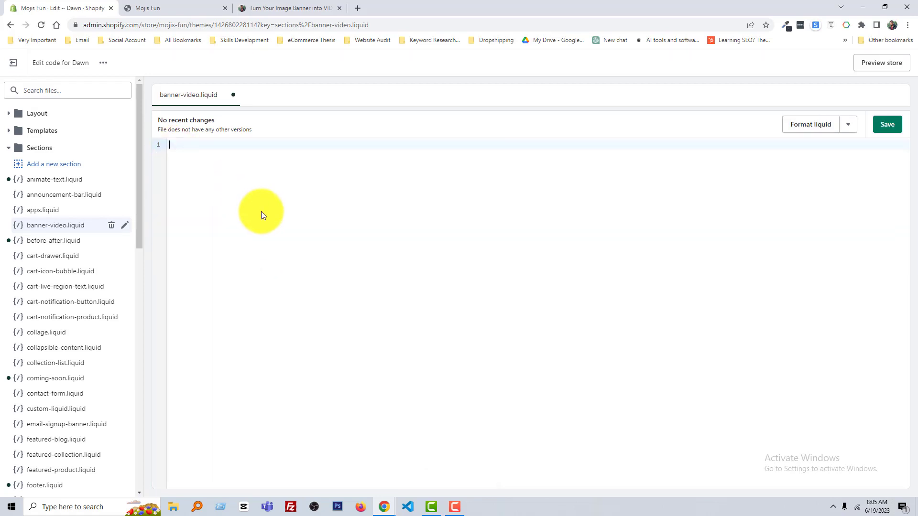
- Copy the tutorial's 'Banner video Shopify' code, paste it into banner-video.liquid, and save
click(268, 5)
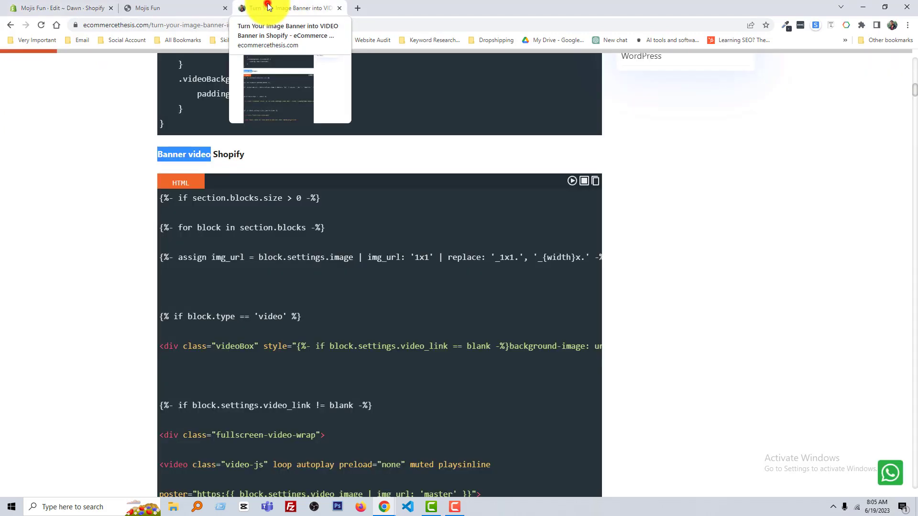
click(454, 251)
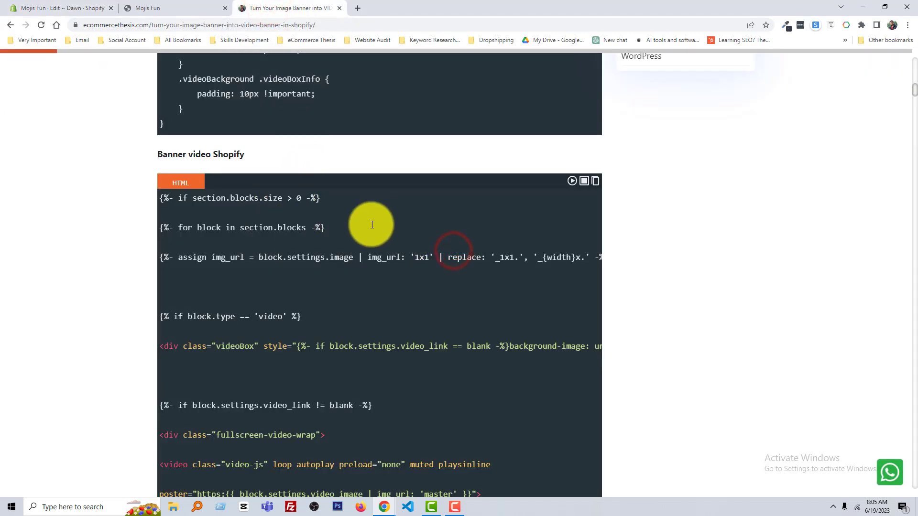
click(595, 182)
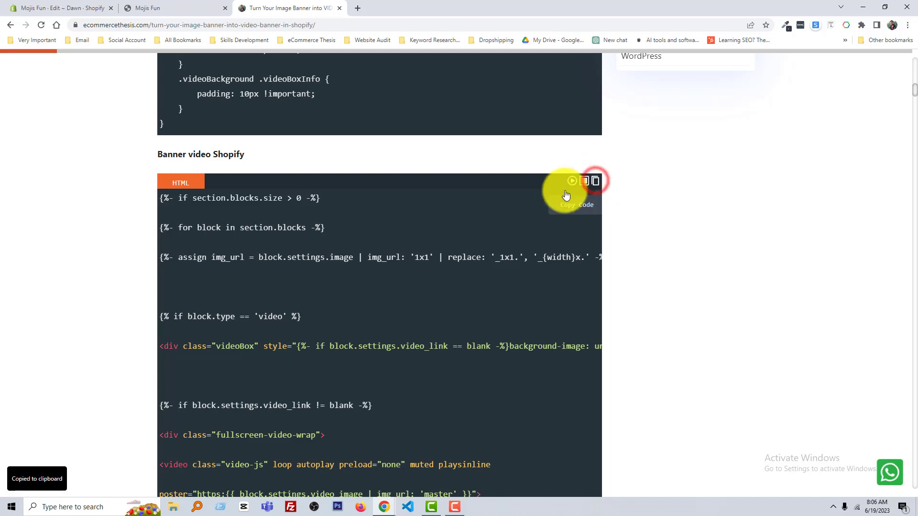
click(81, 5)
click(228, 165)
right_click(228, 165)
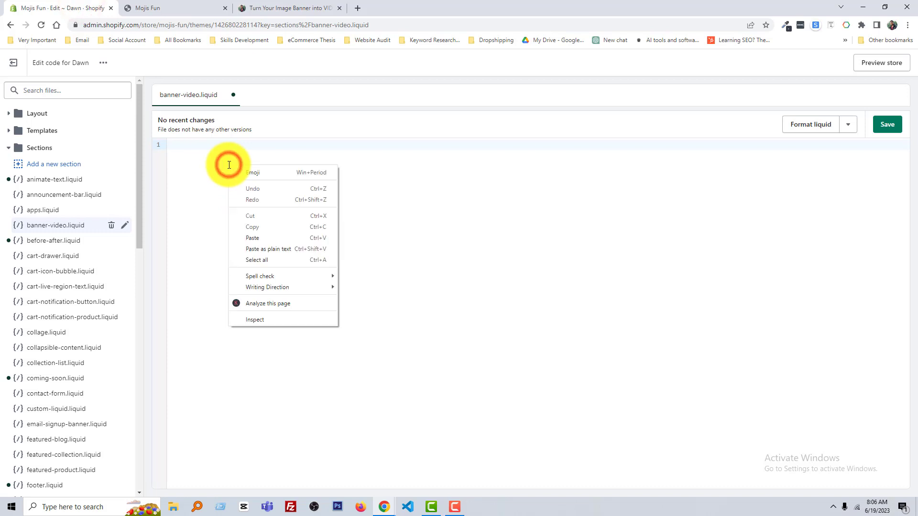
click(263, 238)
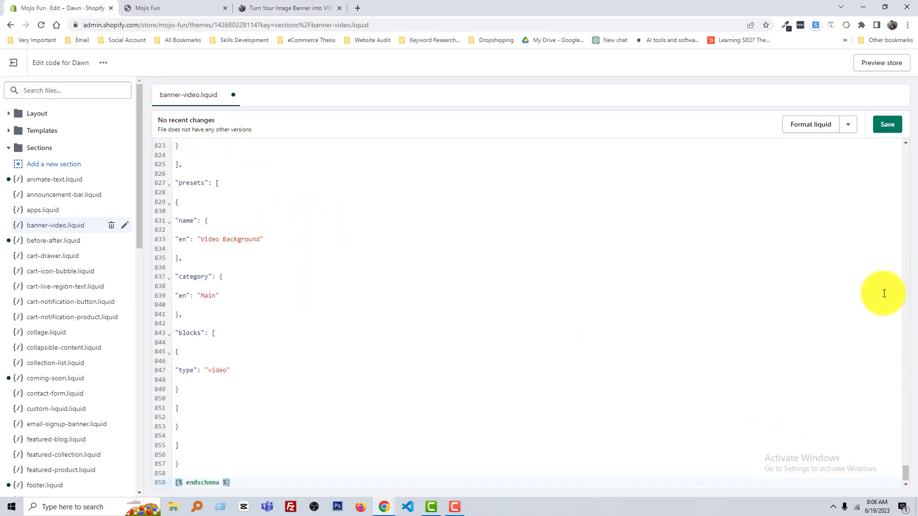
click(889, 126)
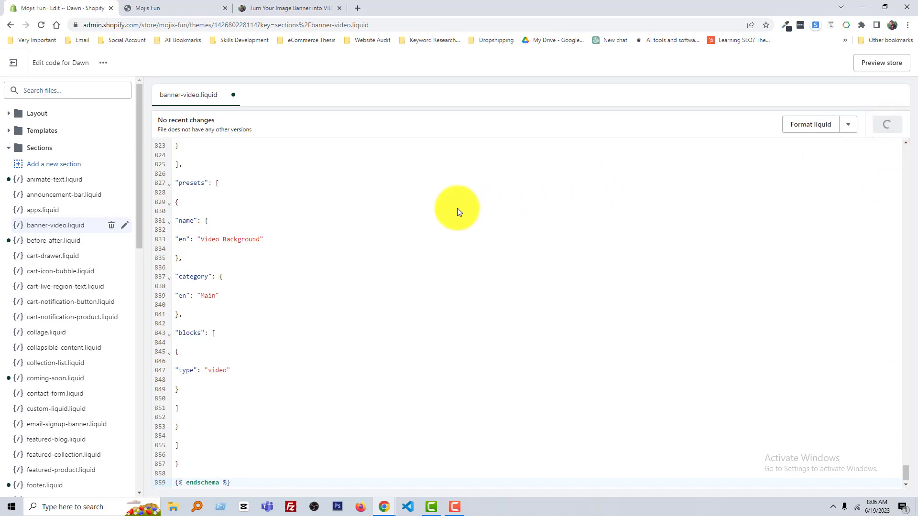
- Exit the code editor and open the Dawn theme customizer on the Home page template
click(19, 68)
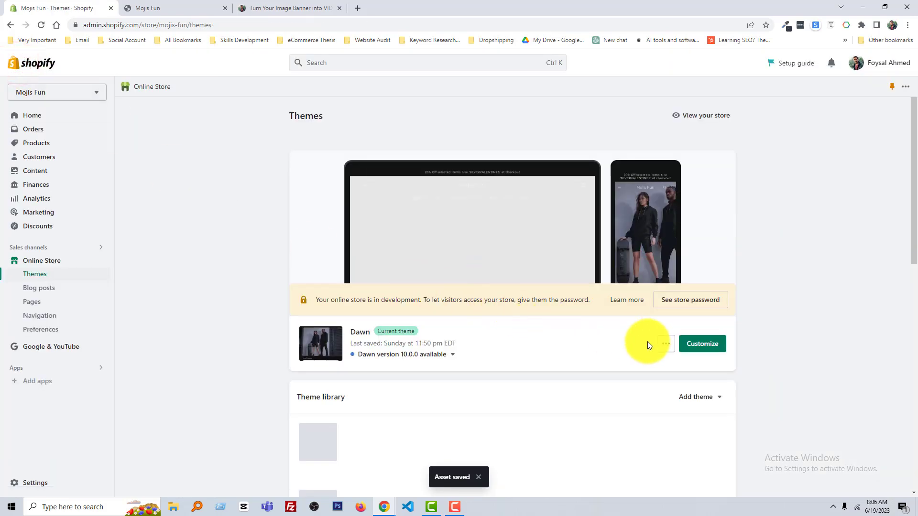
click(702, 345)
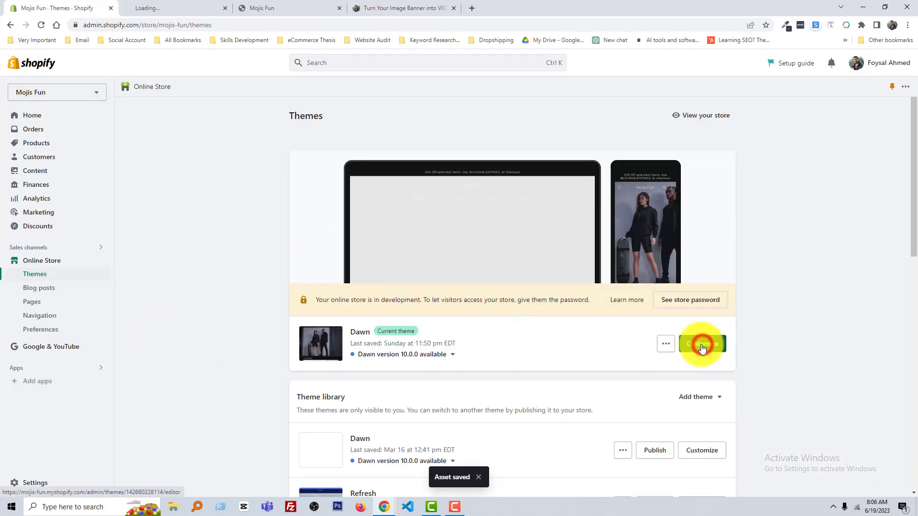
click(177, 7)
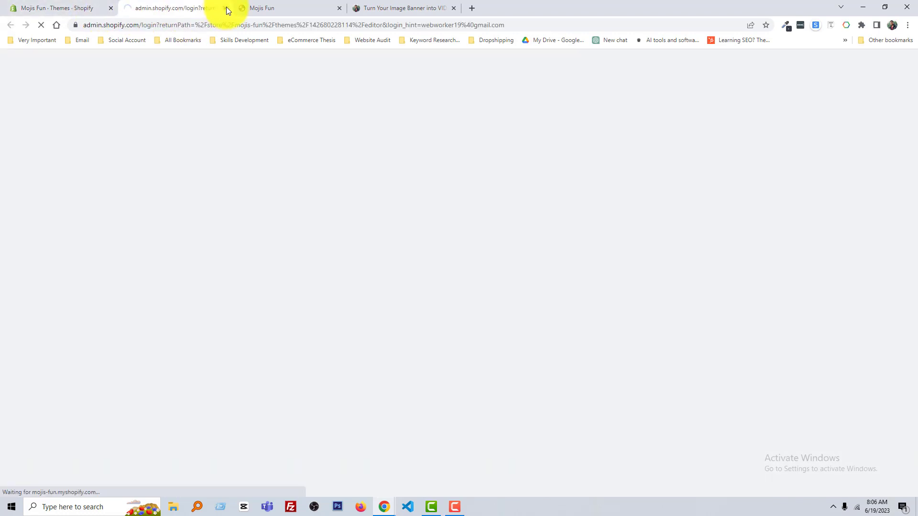
click(225, 8)
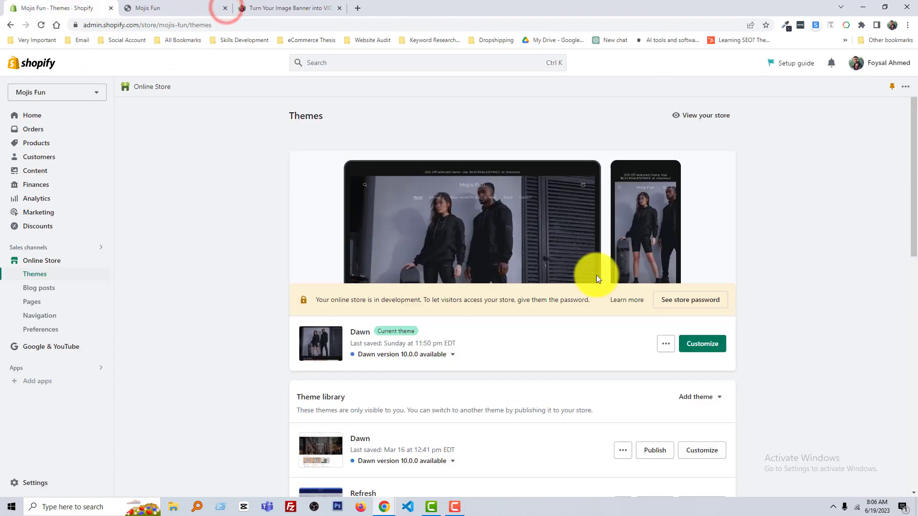
click(717, 349)
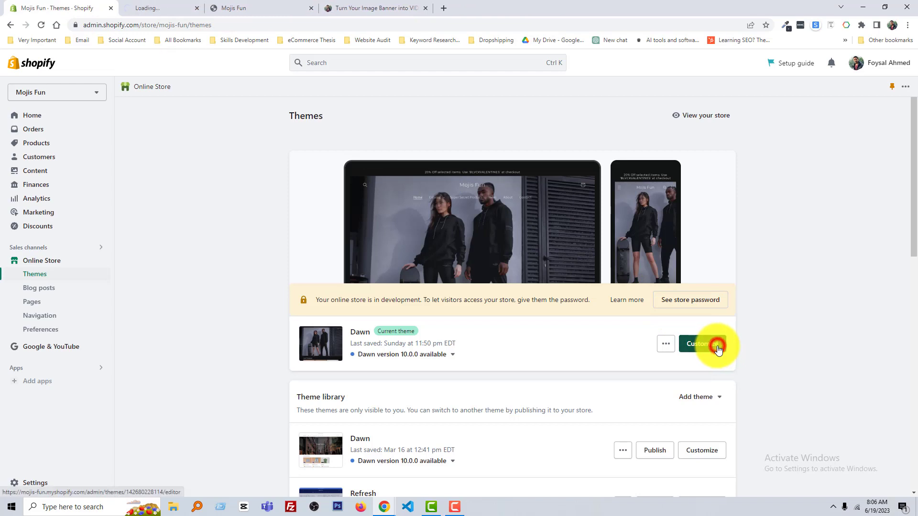
click(176, 9)
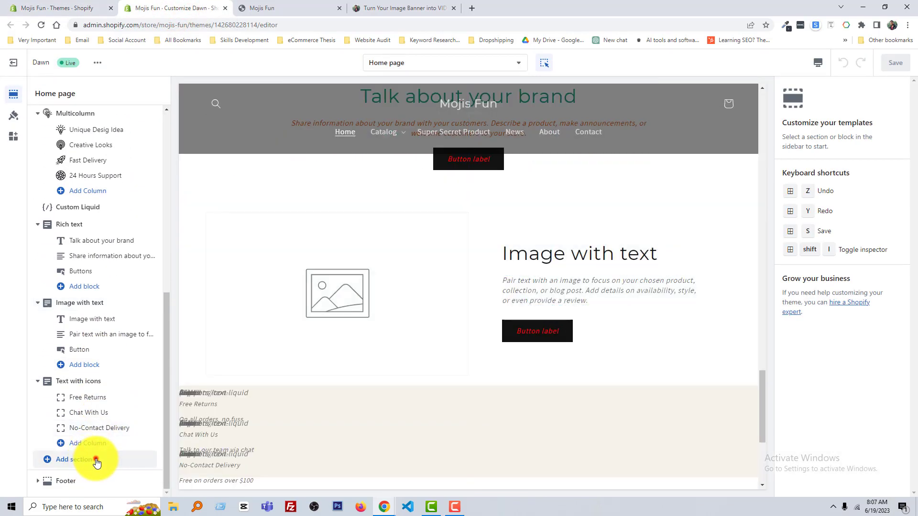
- Add a Video Background section from the full section list and select its Video slide block
click(96, 460)
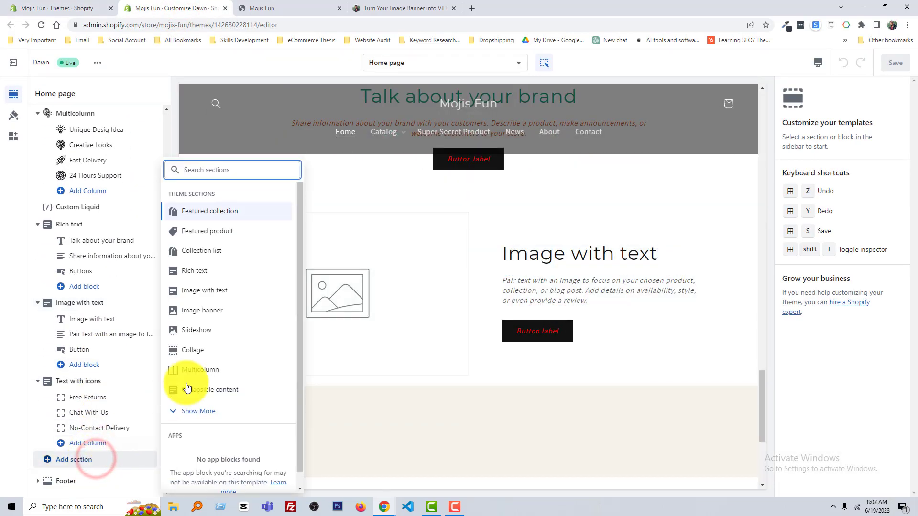
click(199, 414)
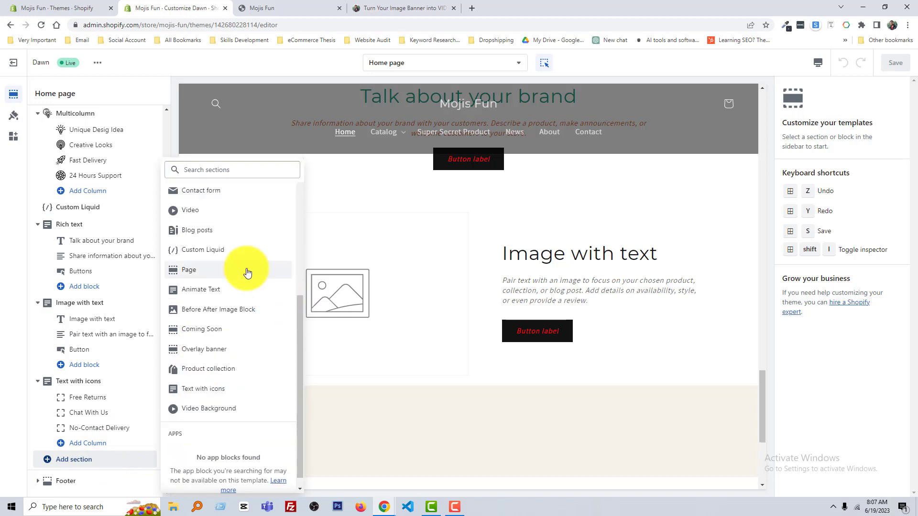
click(243, 412)
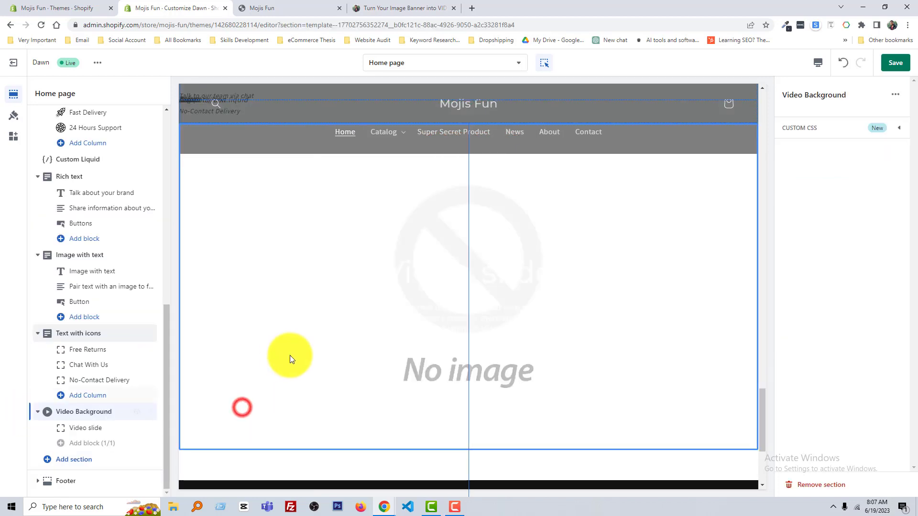
click(95, 413)
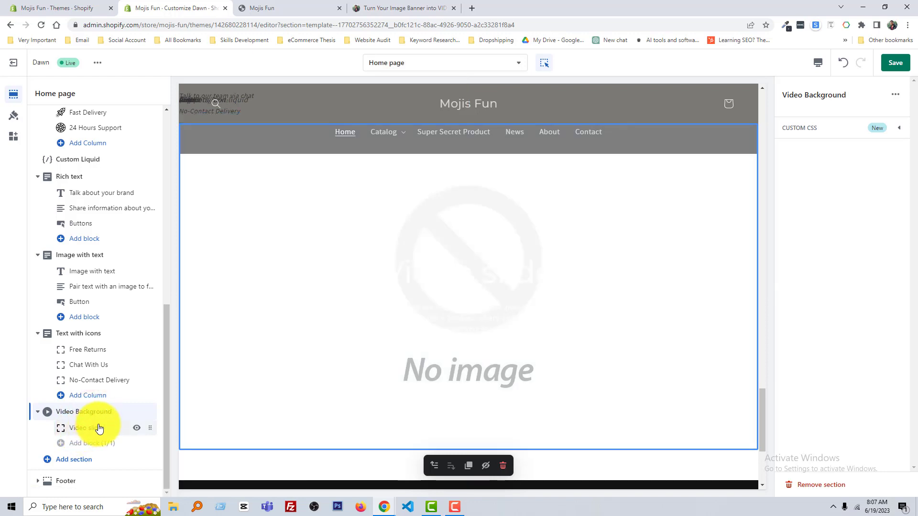
click(99, 427)
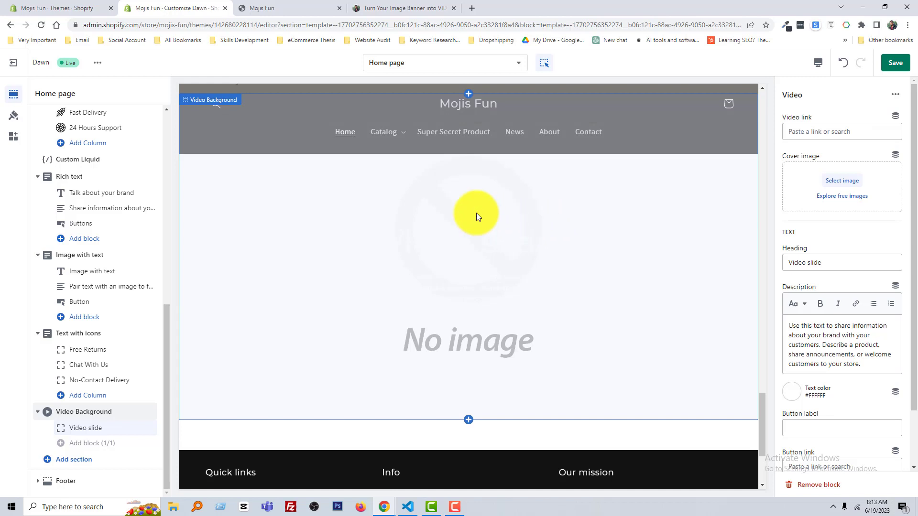
- Copy the link of the 23.03 MB MP4 background stock footage from Content > Files
click(65, 9)
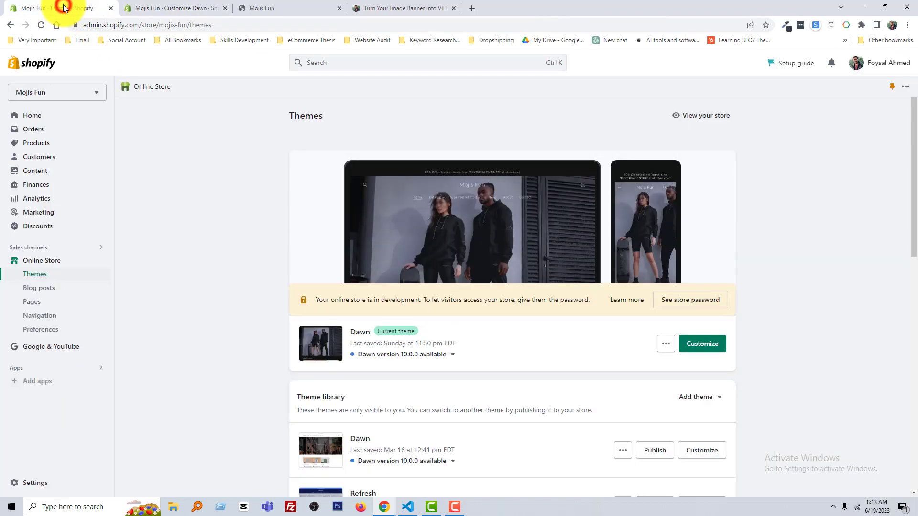
click(29, 172)
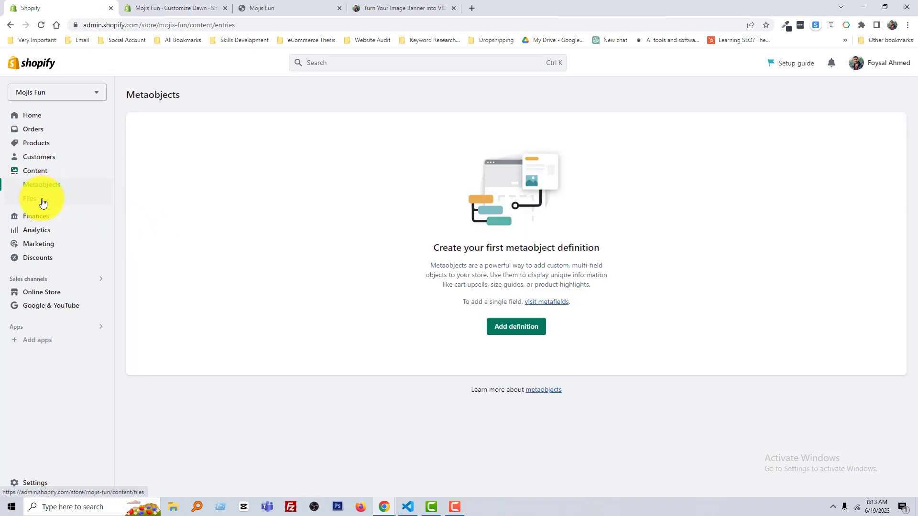
click(42, 201)
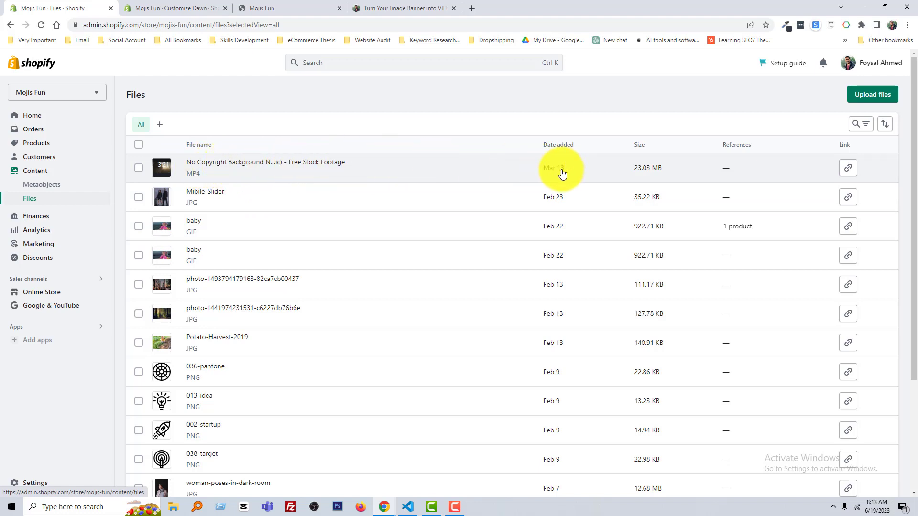
click(846, 168)
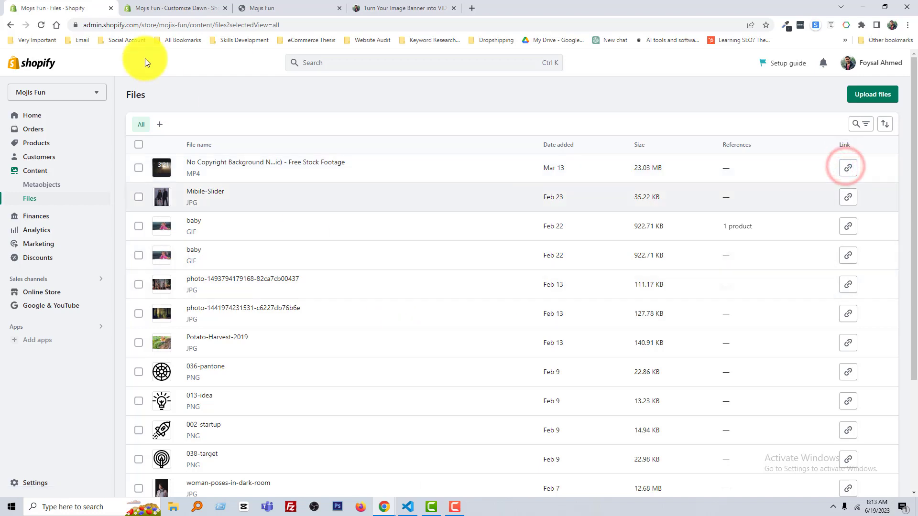
- Paste the MP4's cdn.shopify.com link into the Video slide's video field and save the theme
click(167, 8)
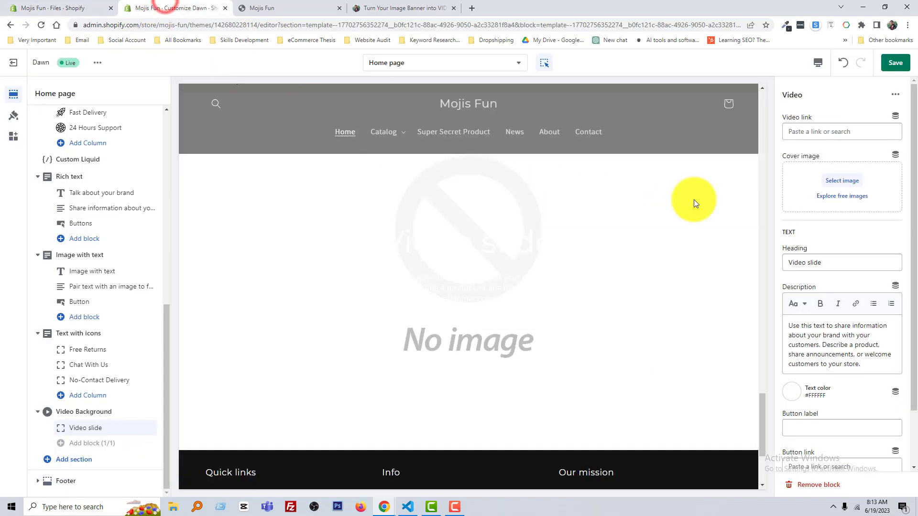
click(822, 132)
right_click(824, 135)
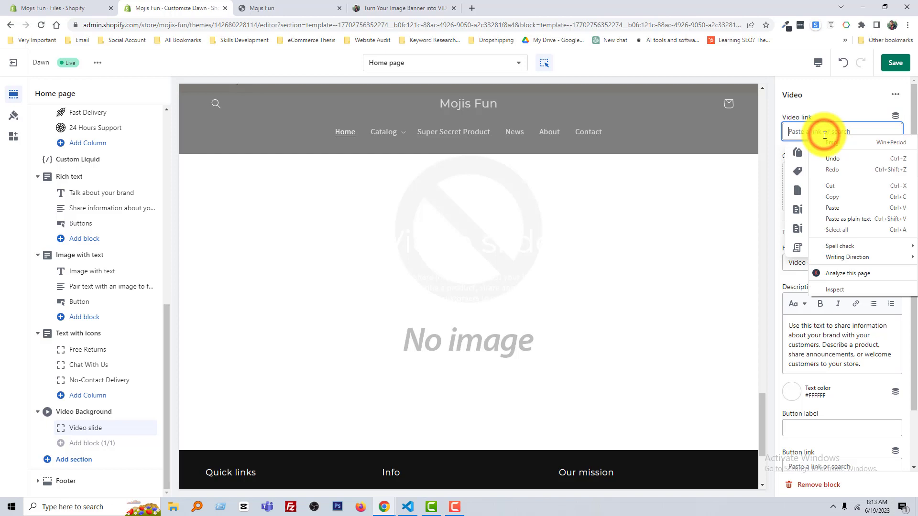
click(826, 208)
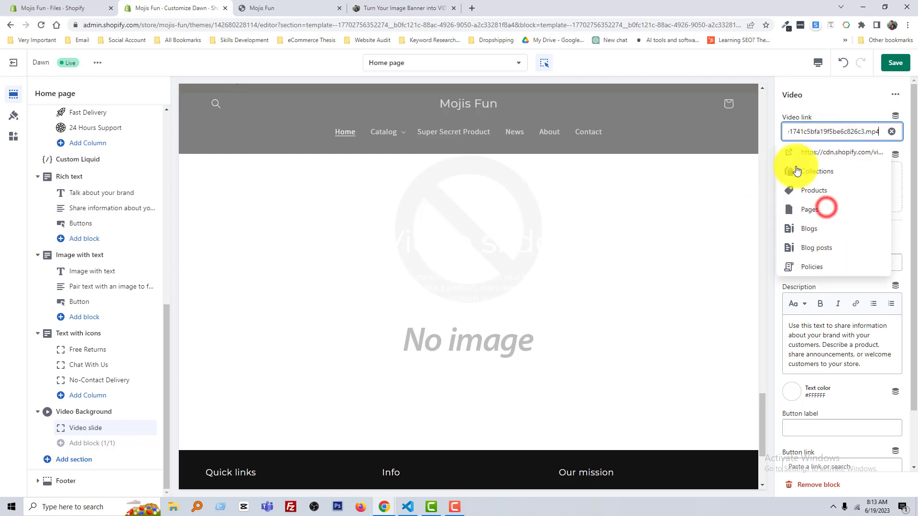
click(840, 93)
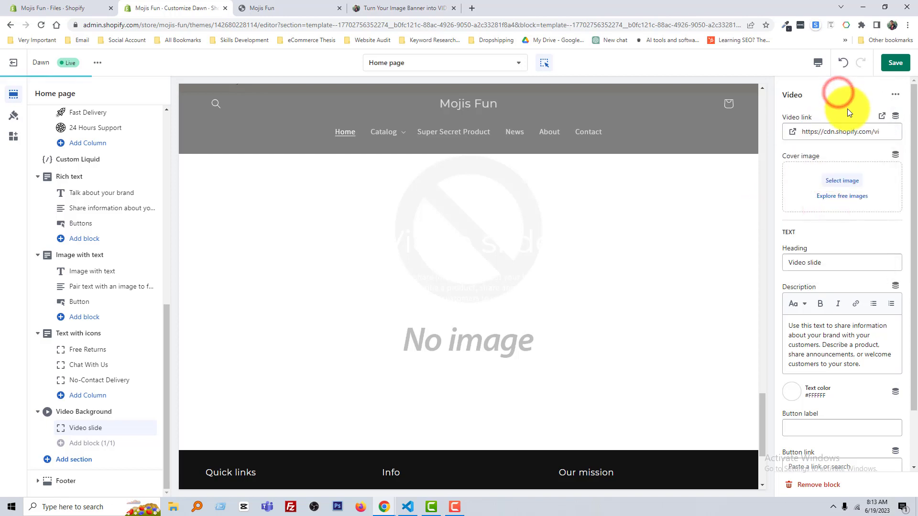
click(891, 66)
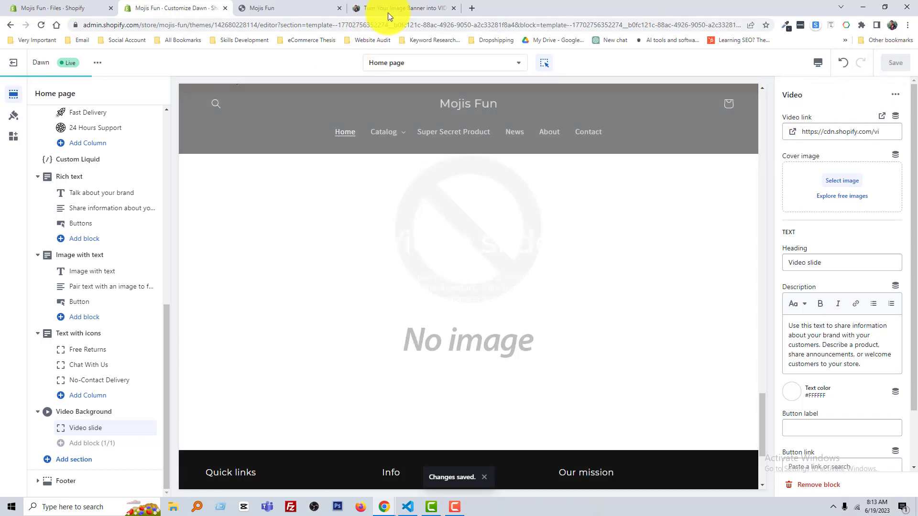
click(287, 8)
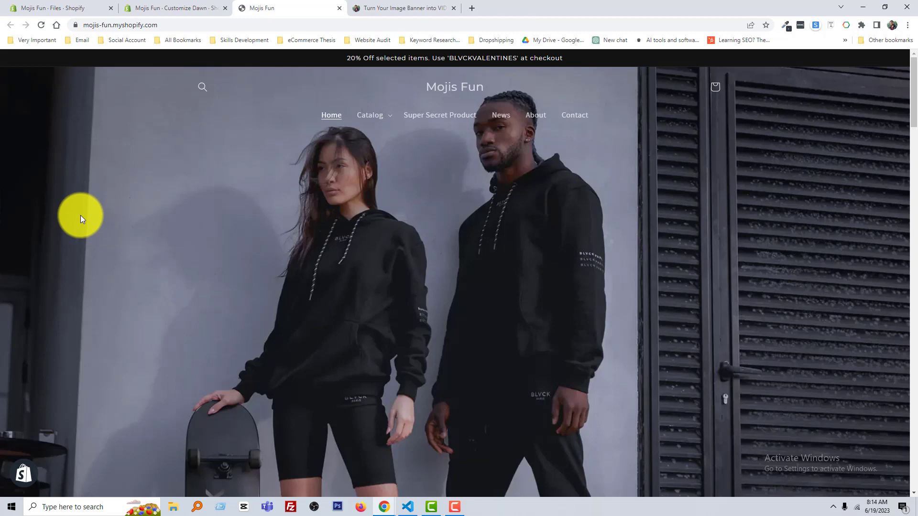
- Reload the storefront and check the forest-sunrise video banner against the editor's 'Video Banner' slide heading
right_click(81, 215)
click(101, 245)
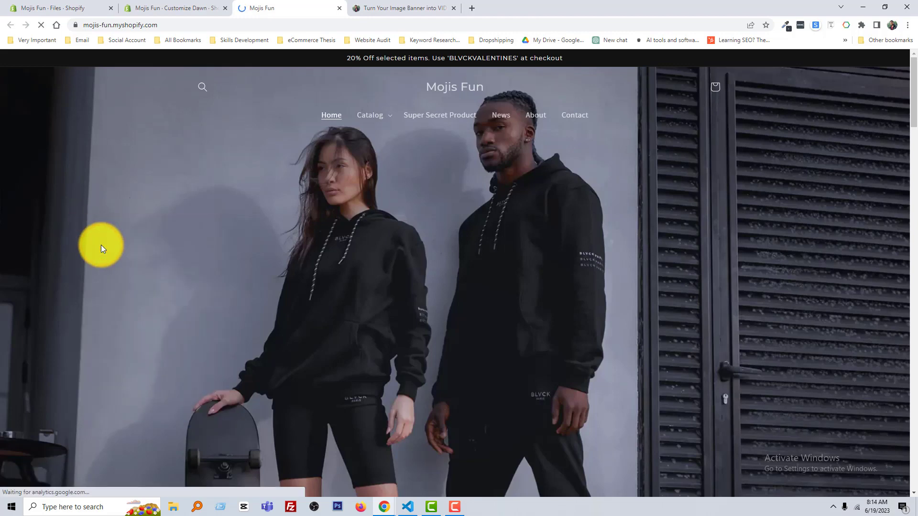
scroll(125, 231, down, 12)
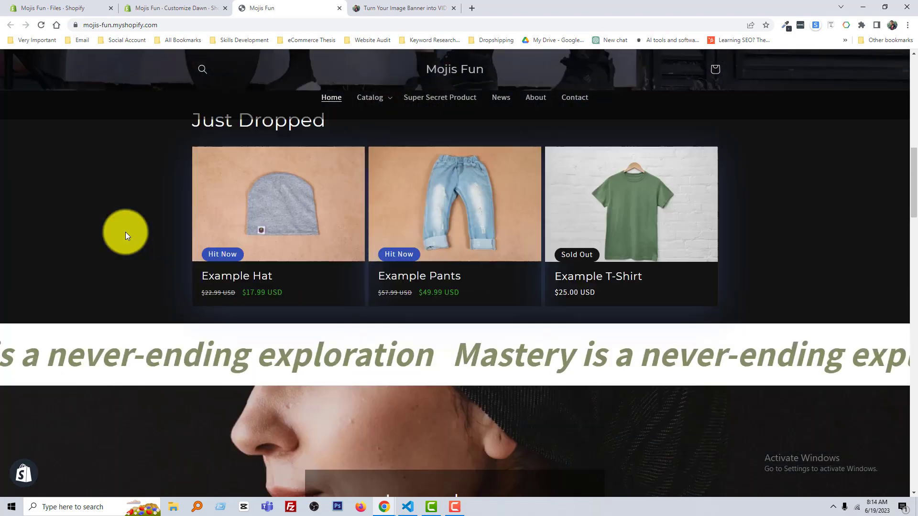
scroll(125, 231, down, 18)
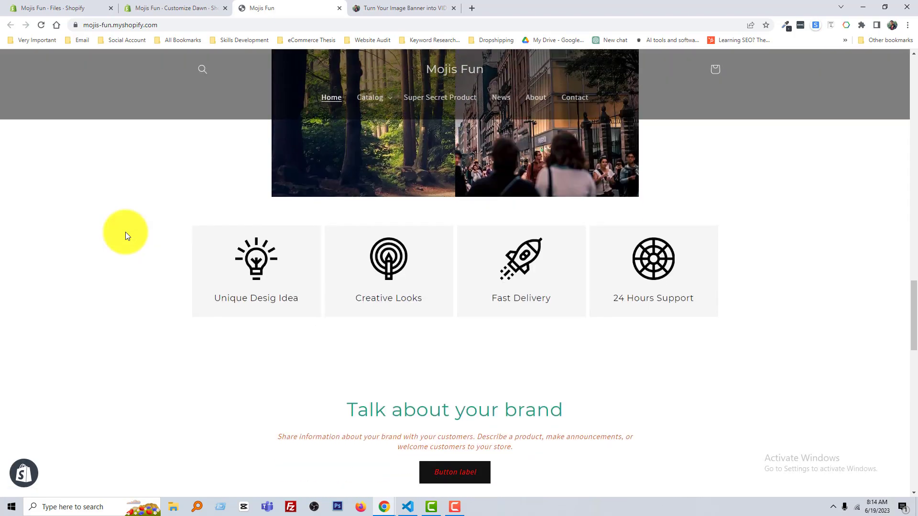
scroll(125, 231, down, 15)
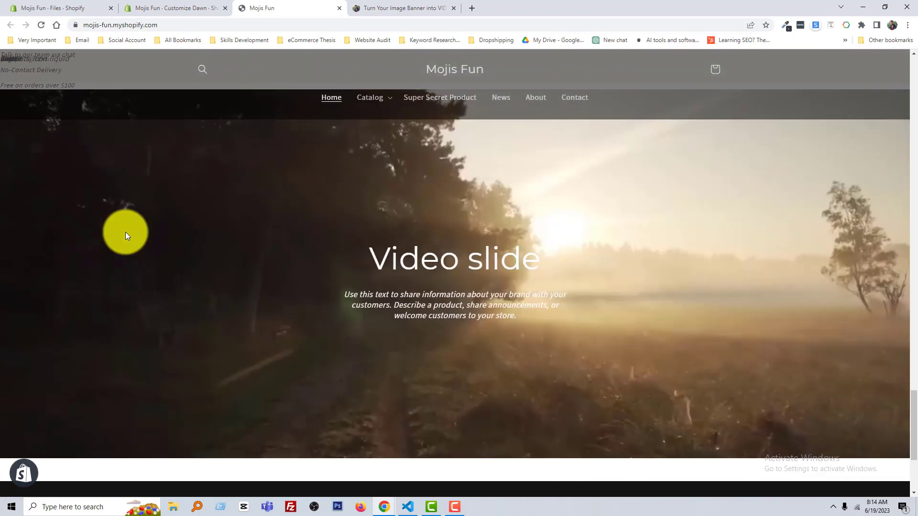
scroll(125, 231, up, 2)
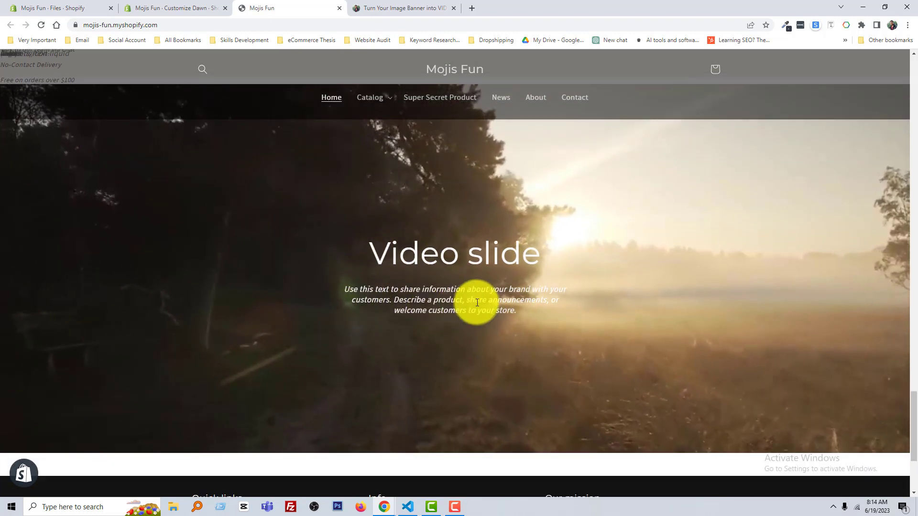
scroll(475, 307, up, 3)
click(206, 8)
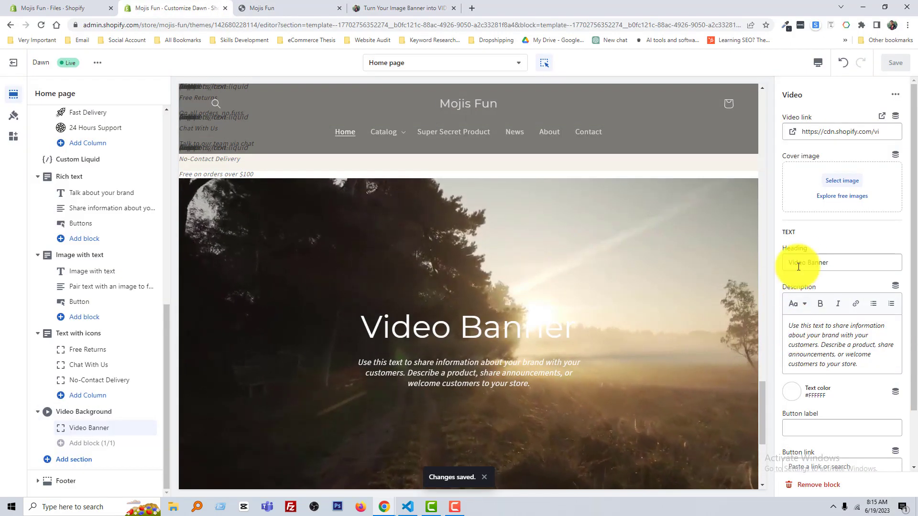
click(274, 1)
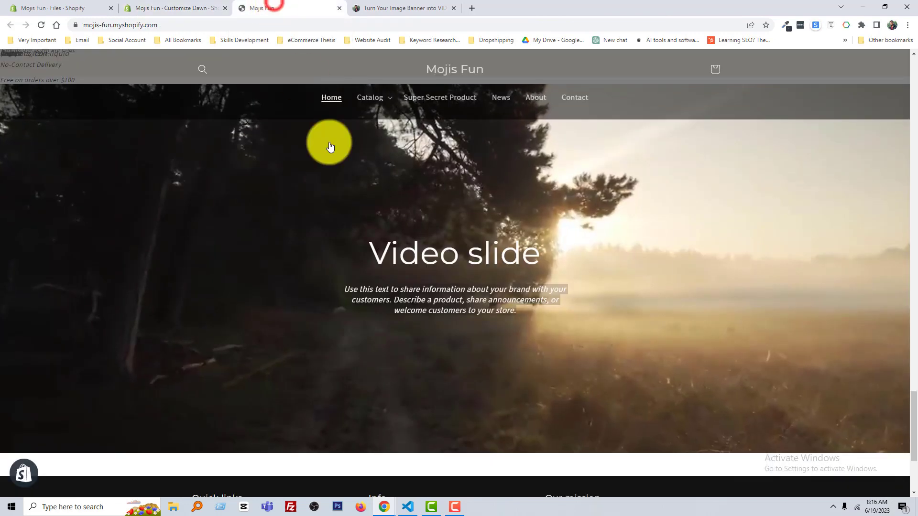
- Inspect the banner video element in Chrome DevTools
right_click(276, 177)
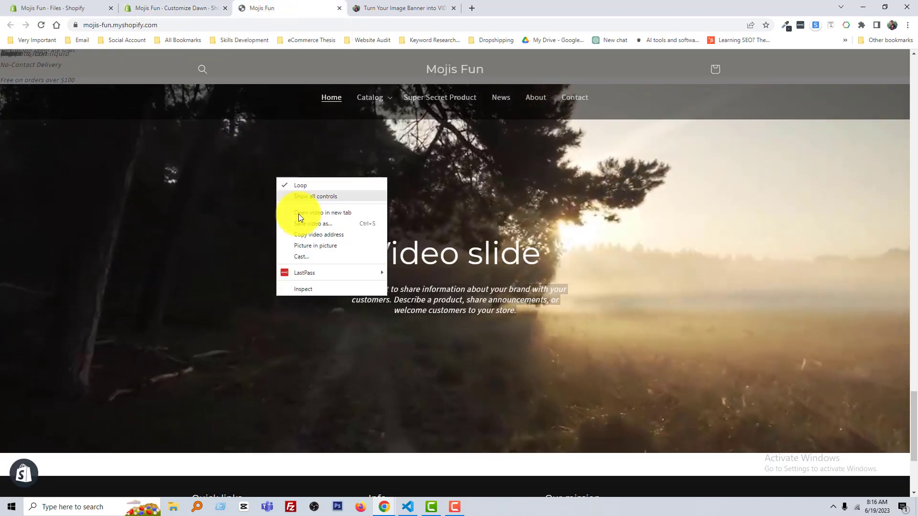
click(334, 288)
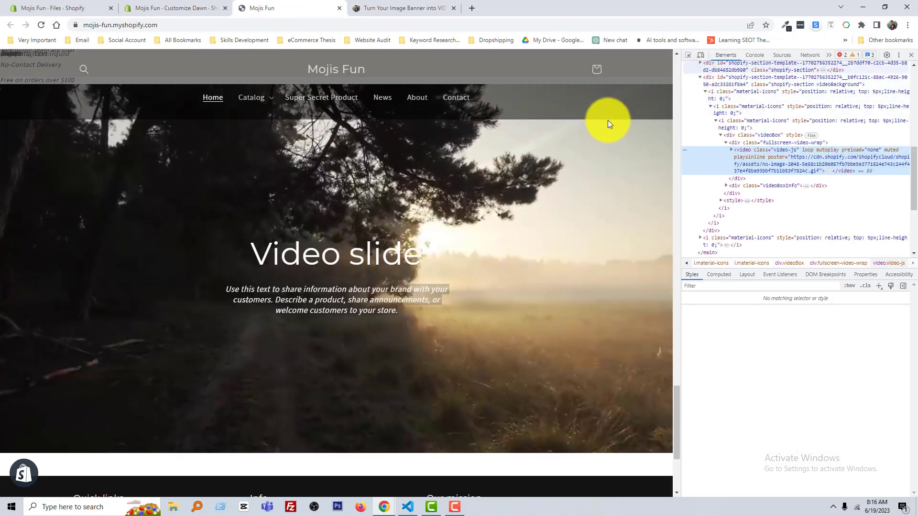
click(910, 54)
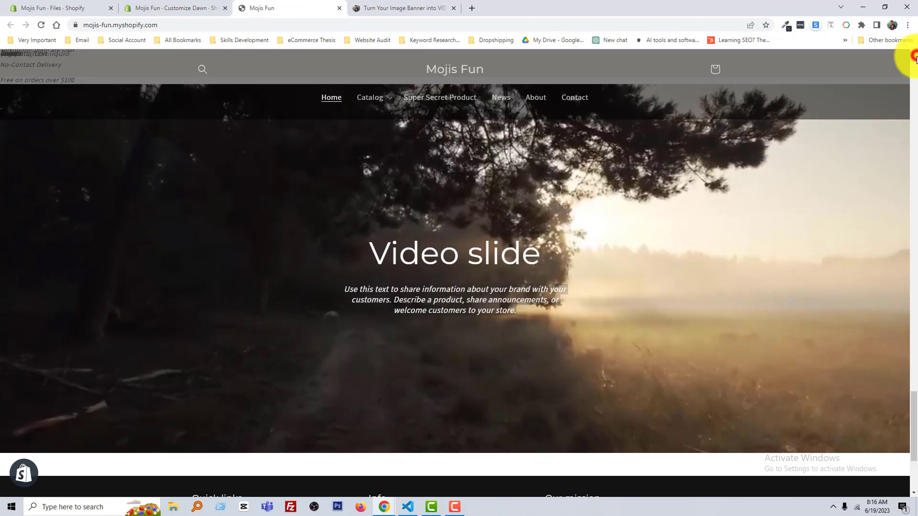
right_click(655, 208)
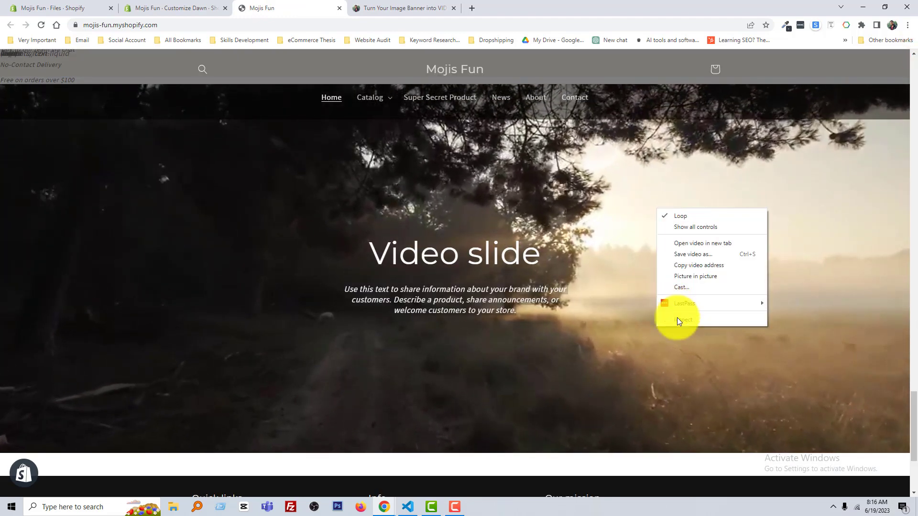
click(678, 320)
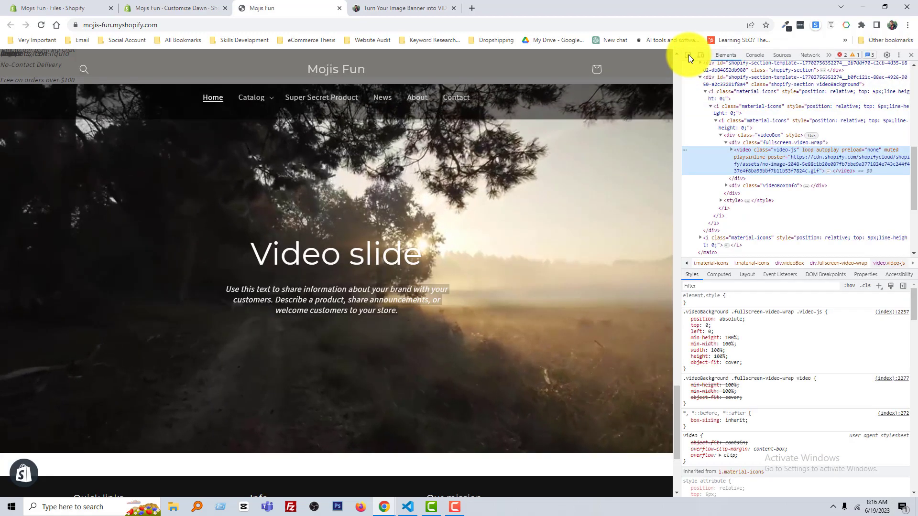
- Preview the page as iPhone 12 Pro and select the banner's description paragraph
click(688, 54)
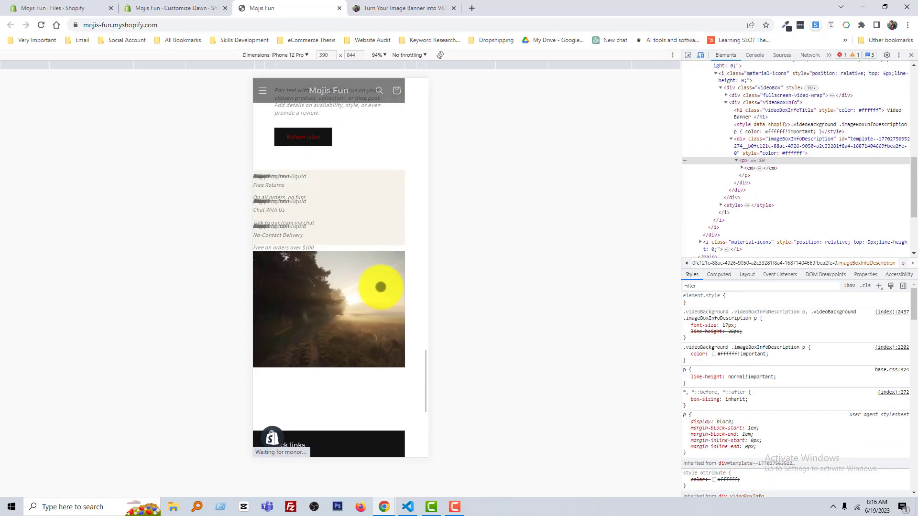
click(308, 346)
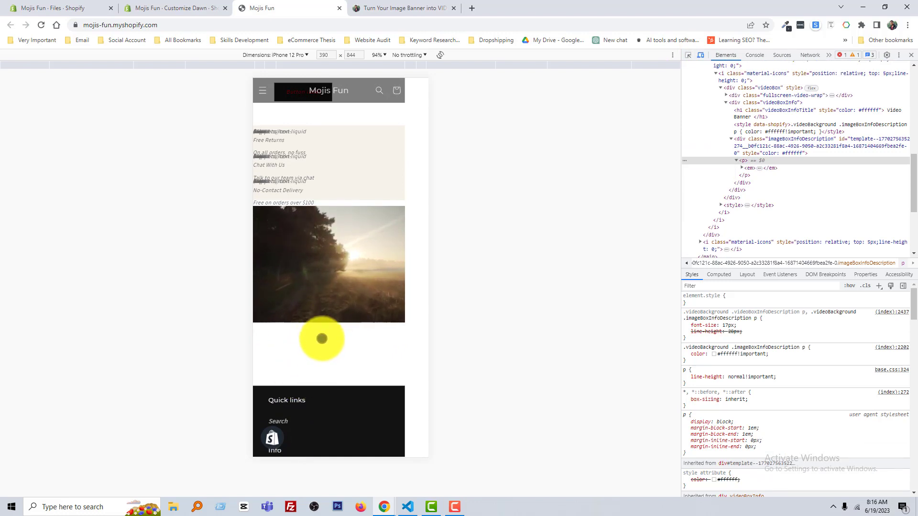
click(174, 10)
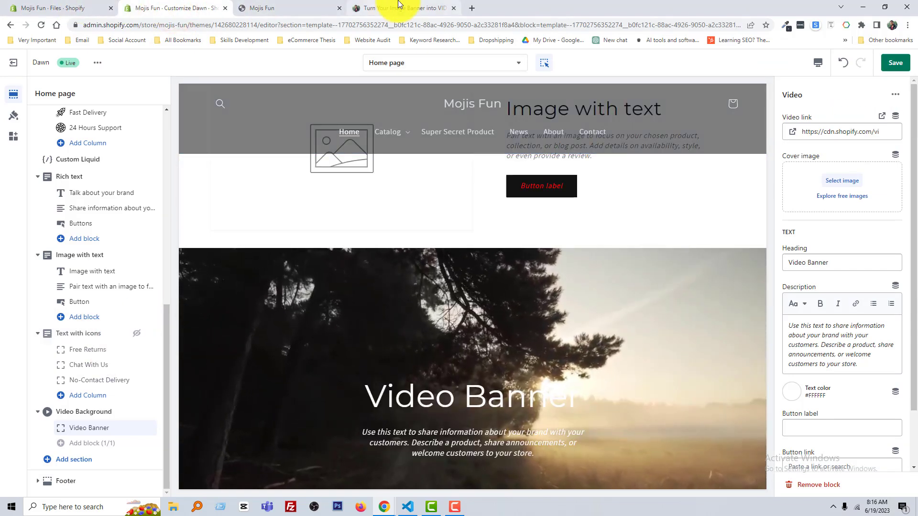
- Copy the Fix Banner Text mobile media-query CSS block from the video banner tutorial
click(388, 6)
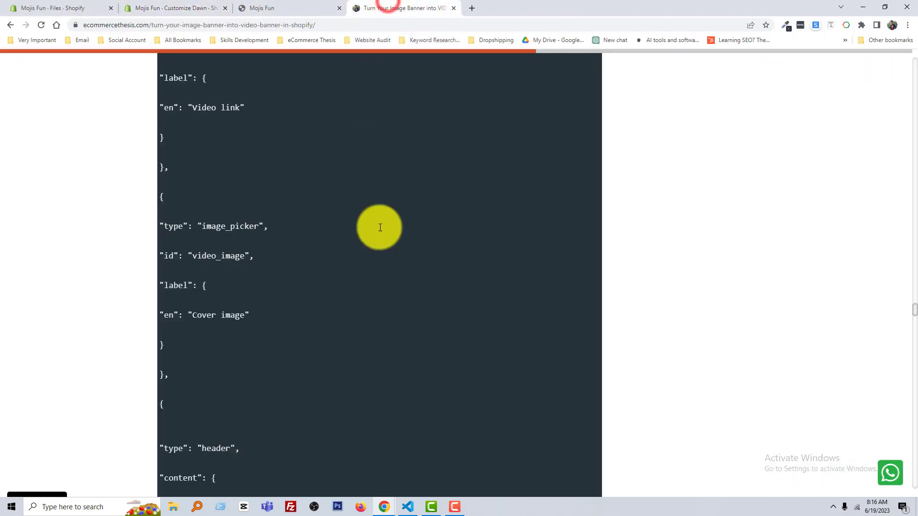
scroll(895, 343, up, 13)
drag(916, 287, 915, 87)
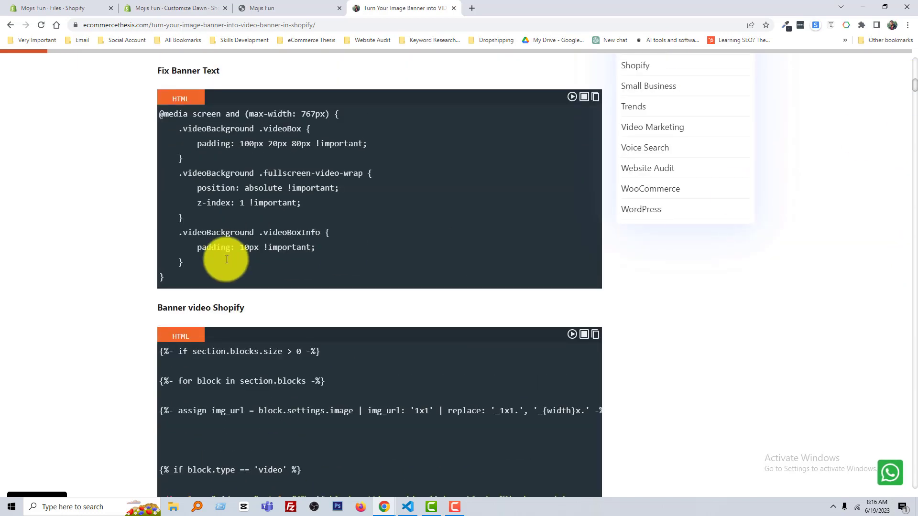
scroll(201, 224, up, 1)
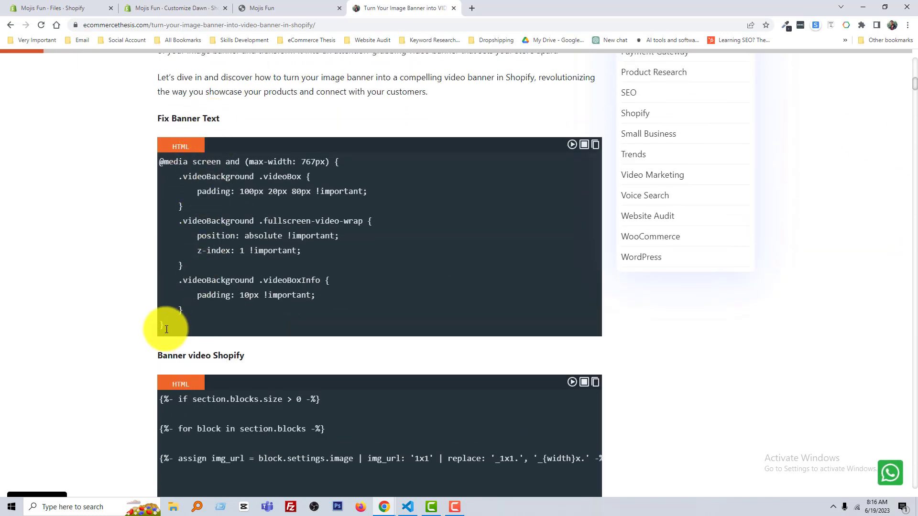
drag(164, 326, 160, 162)
right_click(214, 199)
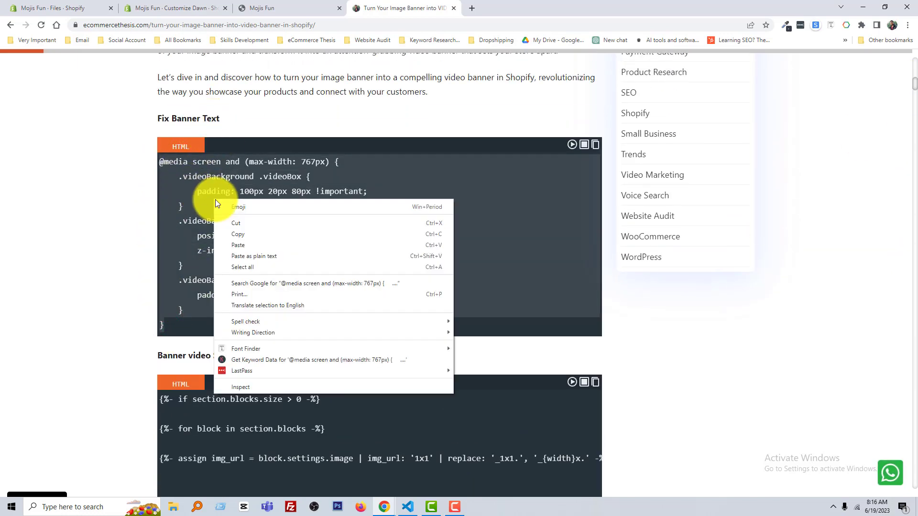
click(251, 236)
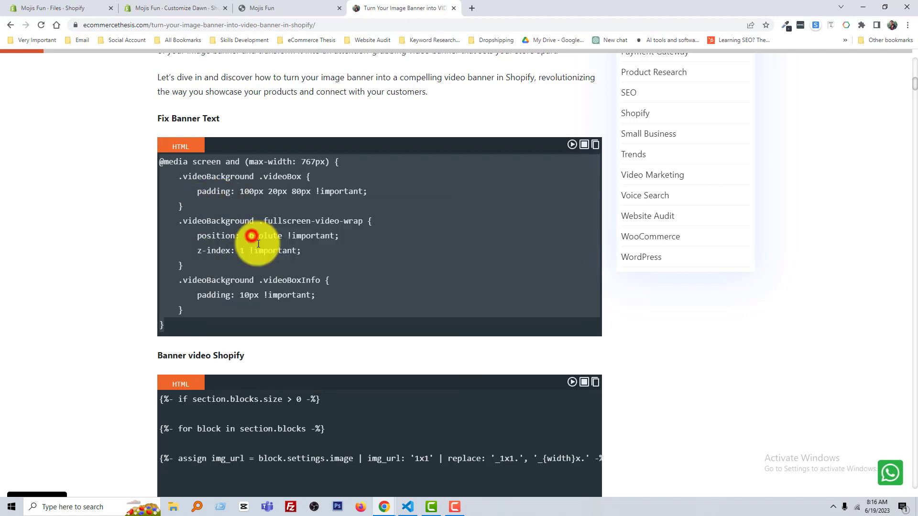
- Open Dawn's base.css in the theme code editor via a 'css' file search
click(164, 6)
click(71, 8)
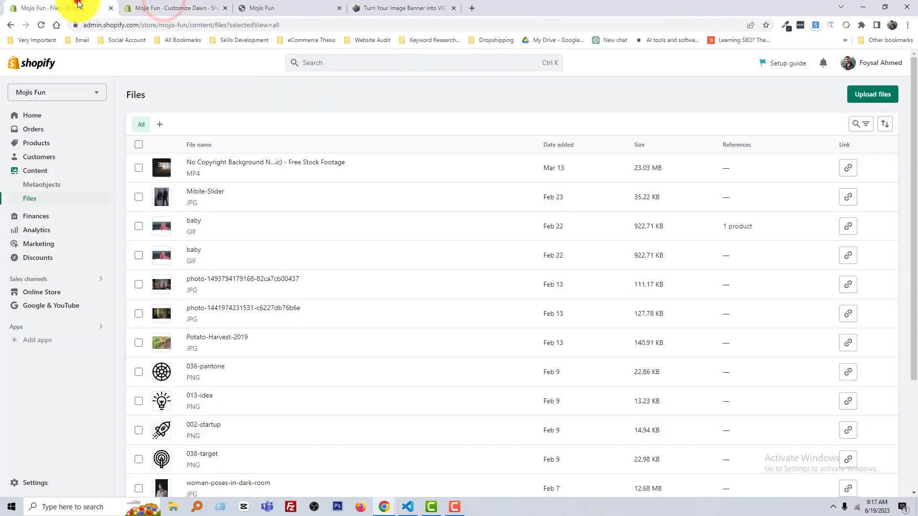
click(60, 293)
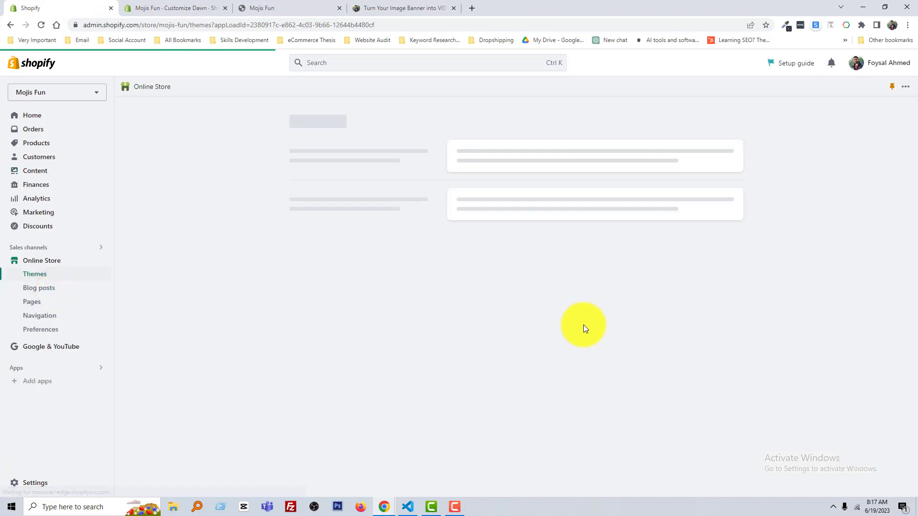
click(669, 344)
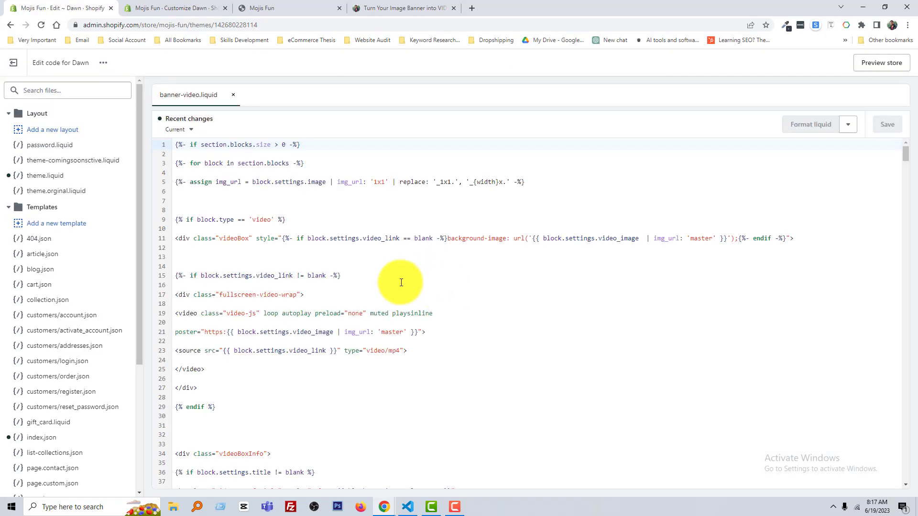
click(65, 93)
text(css)
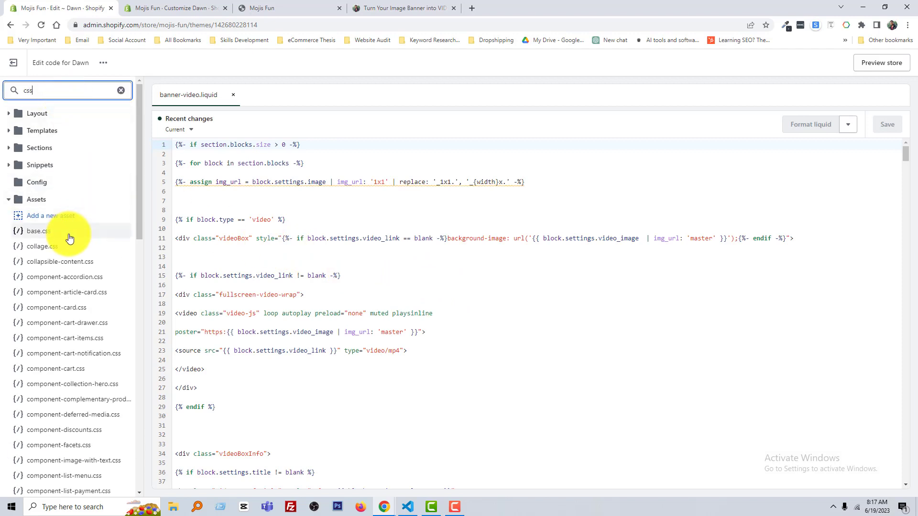
click(38, 231)
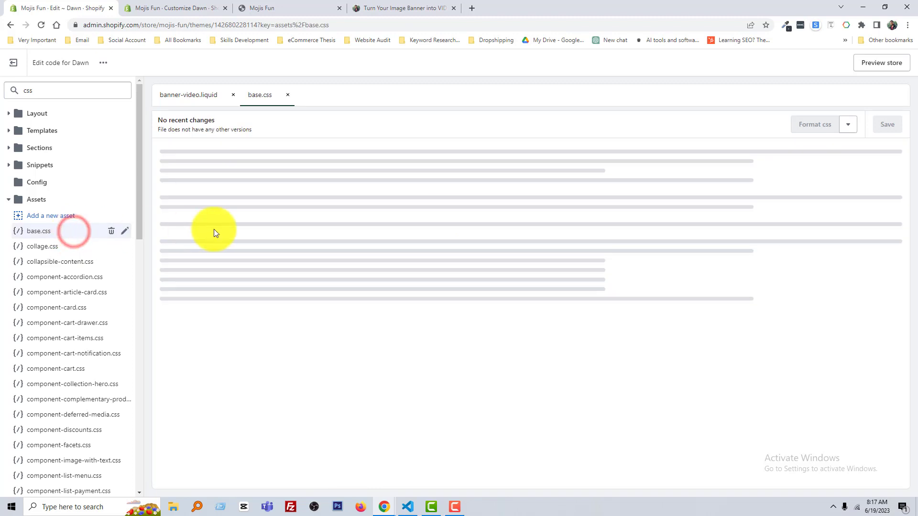
drag(905, 149, 911, 503)
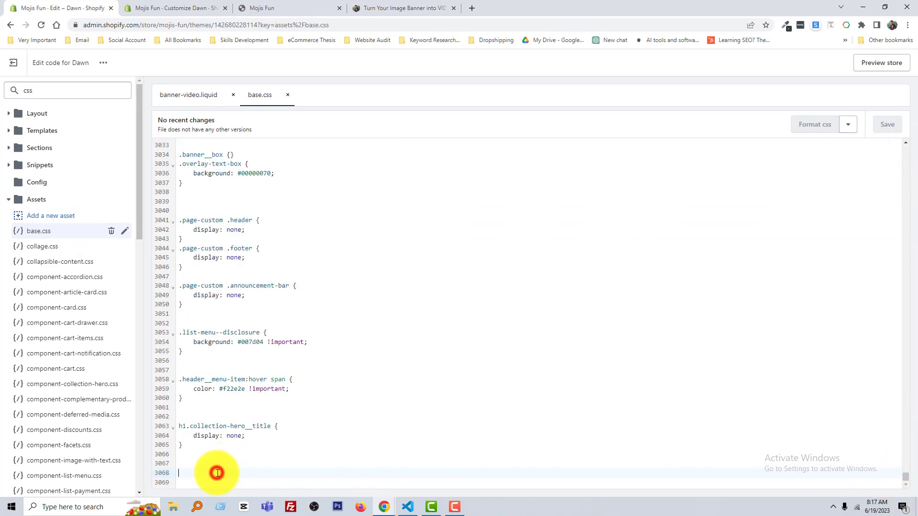
key(ctrl+v)
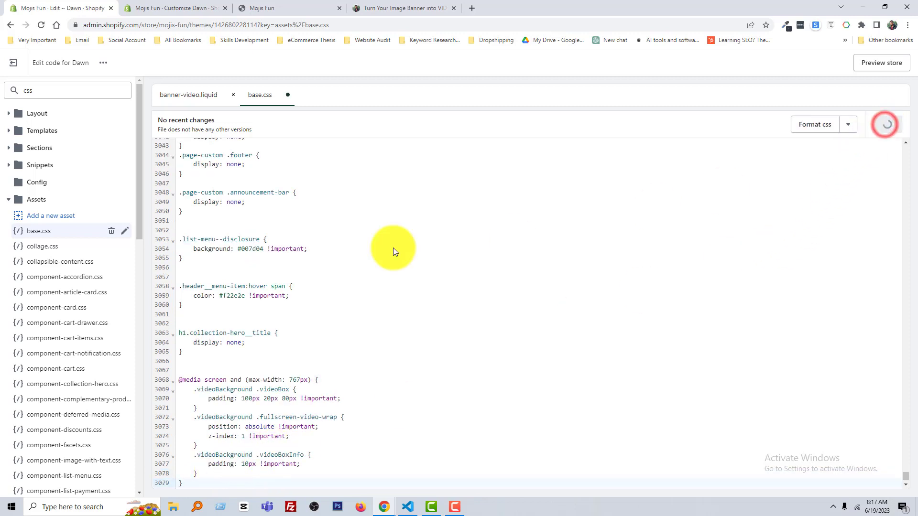
mouse_move(280, 3)
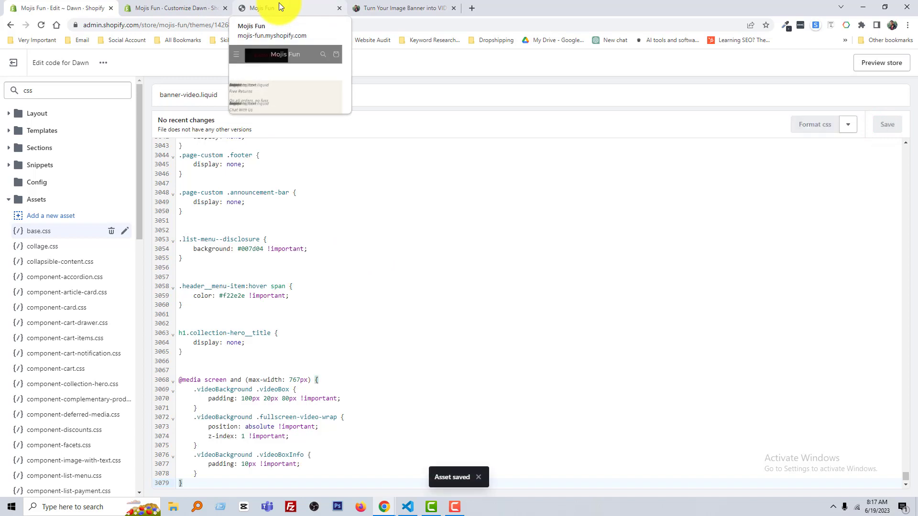
- Reload the storefront in the iPhone 12 Pro preview to load the new CSS
click(279, 4)
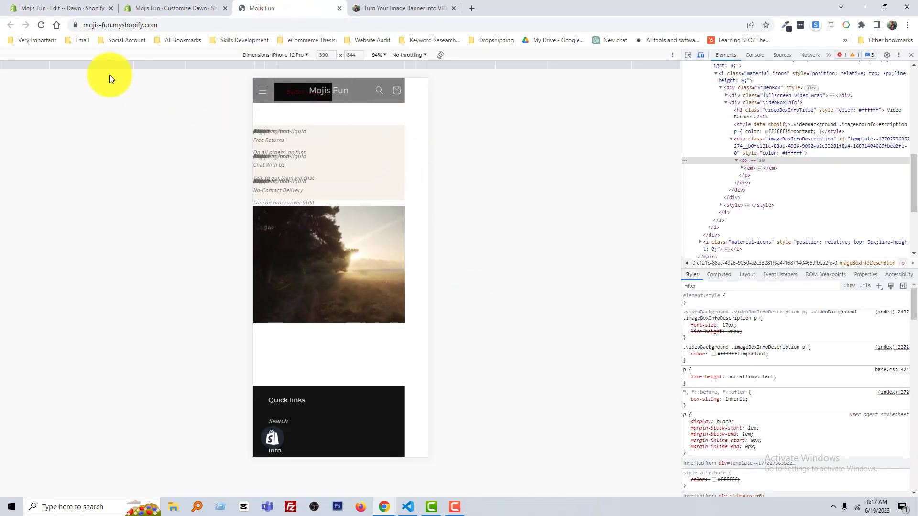
click(43, 26)
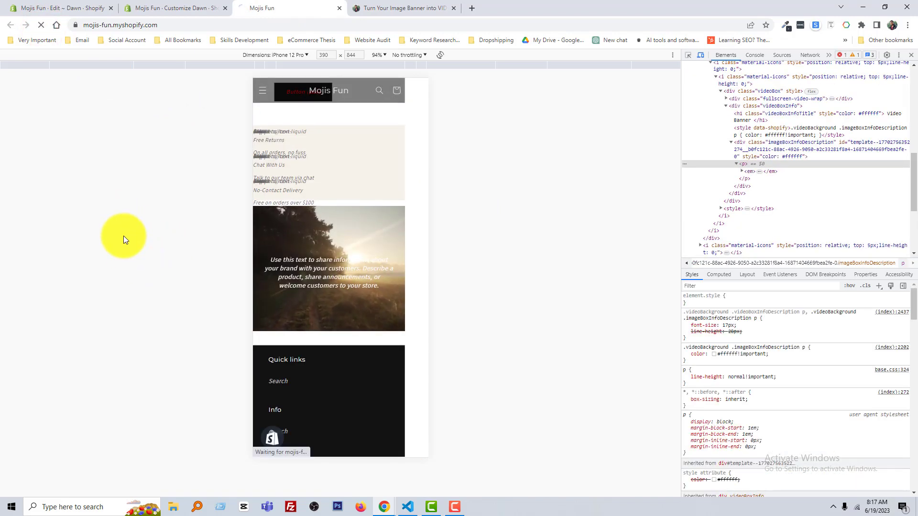
key(F5)
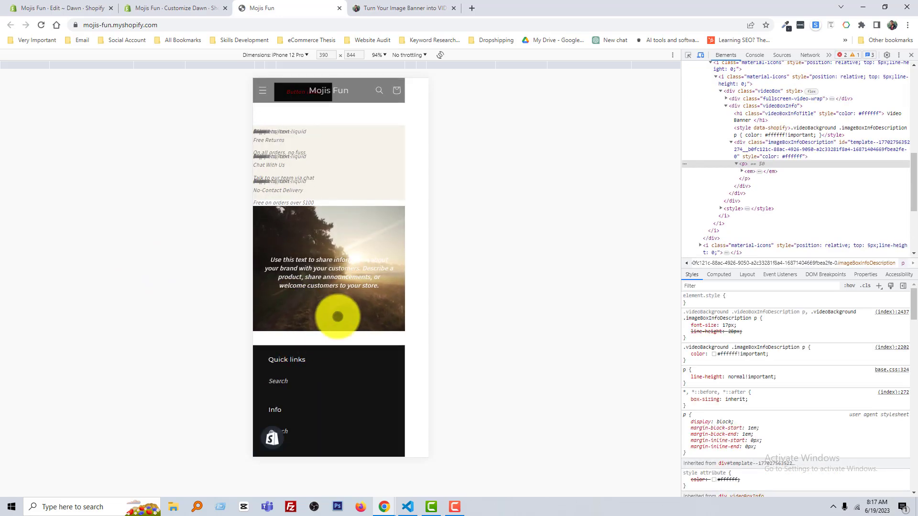
- Turn off the device toolbar to view the storefront at full desktop width
click(701, 54)
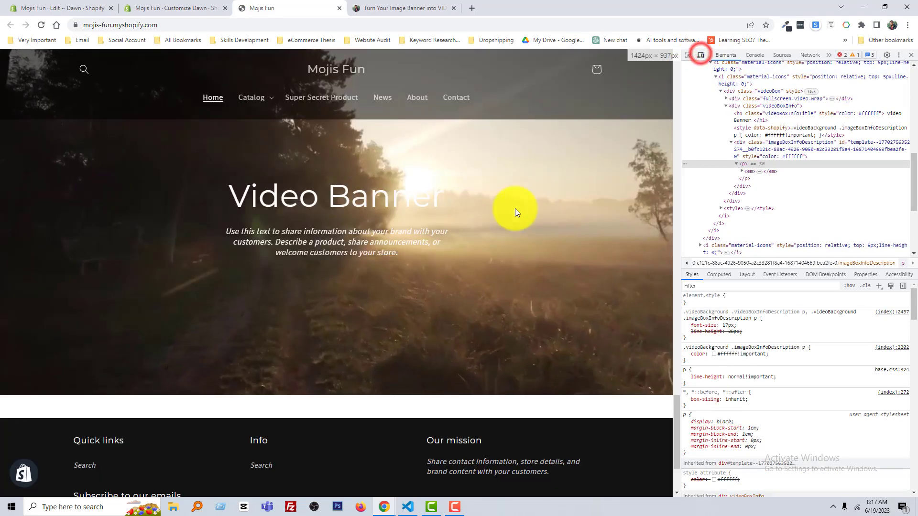